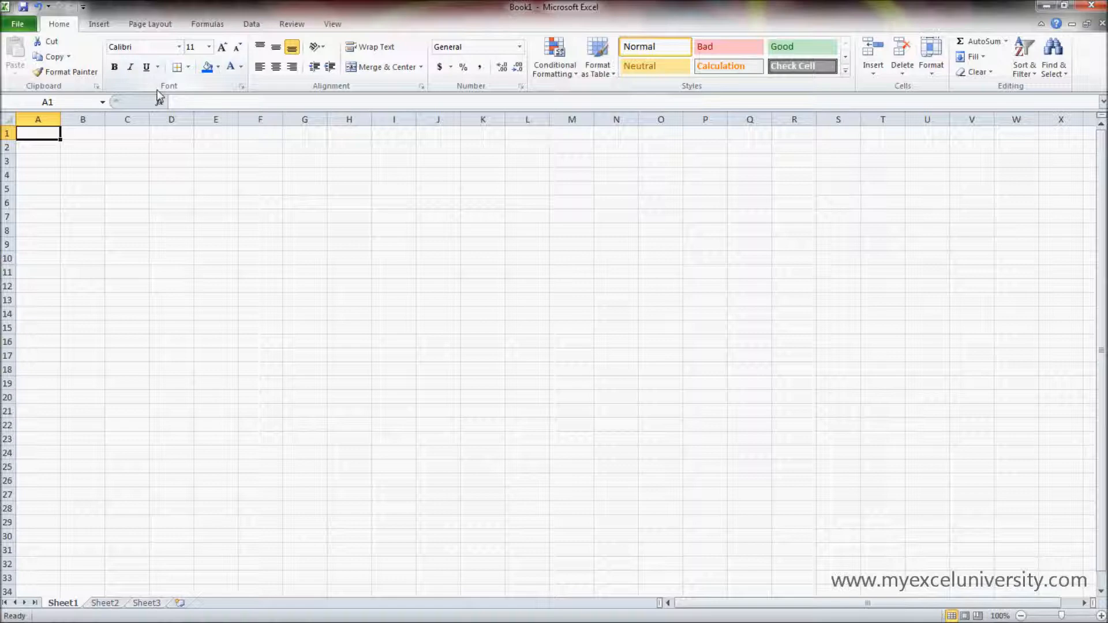
Step: Enter apple, orange and peach in cells A1 to A3
{"action": "type", "text": "apple"}
{"action": "key", "text": "Return"}
{"action": "type", "text": "orange"}
{"action": "key", "text": "Return"}
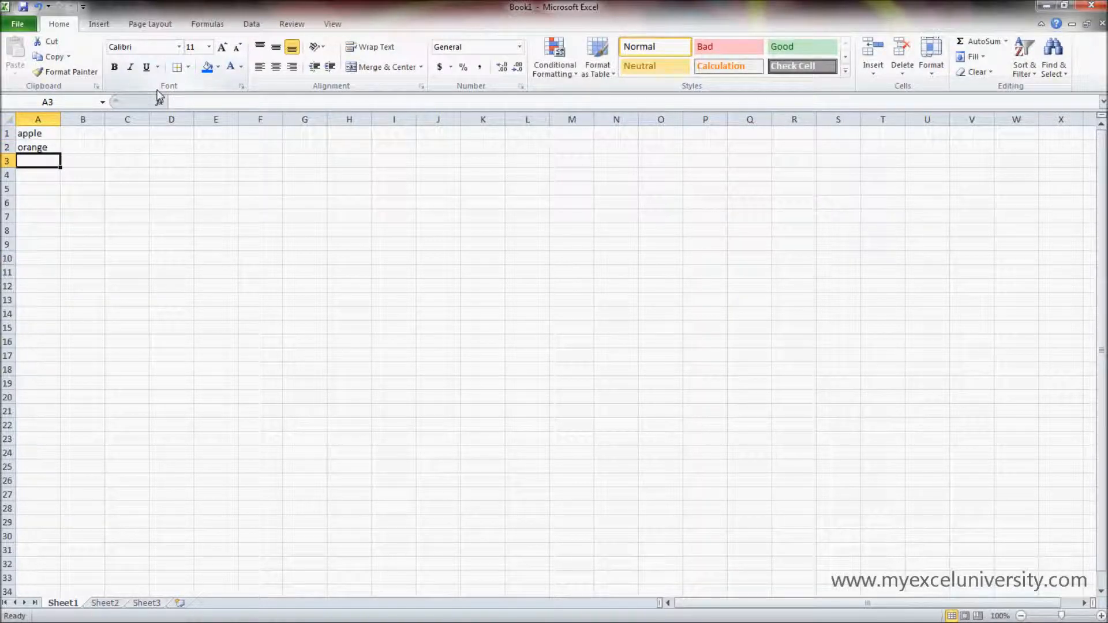
{"action": "type", "text": "peach"}
{"action": "key", "text": "Return"}
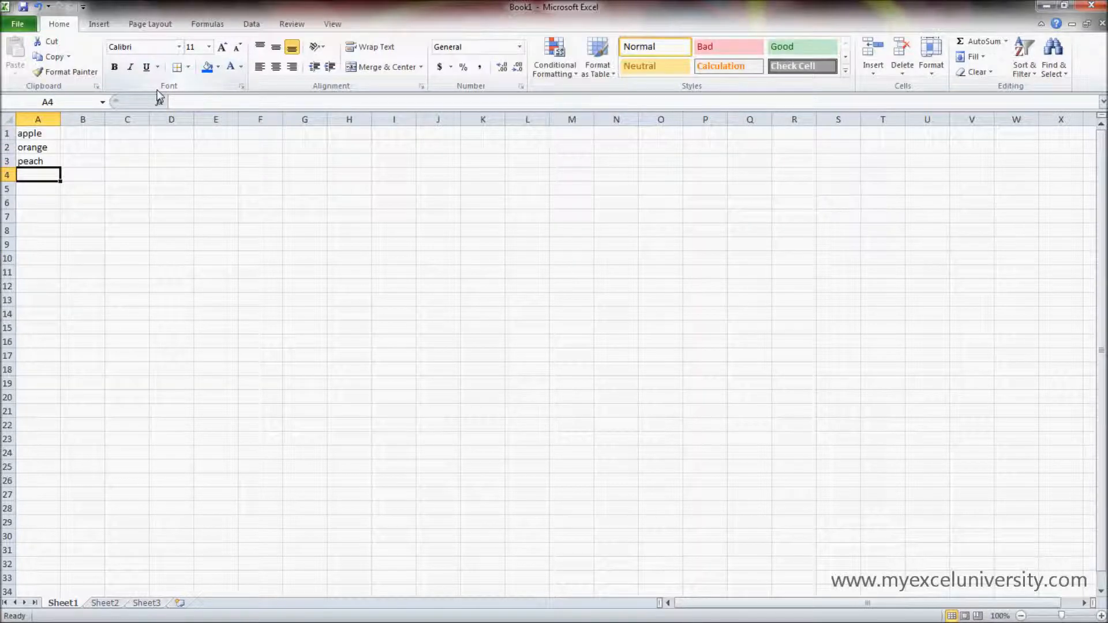
Step: Change the font of only the apple cell A1 to AngsanaUPC
{"action": "left_click", "coordinate": [49, 132]}
{"action": "left_click_drag", "start_coordinate": [49, 132], "coordinate": [46, 165]}
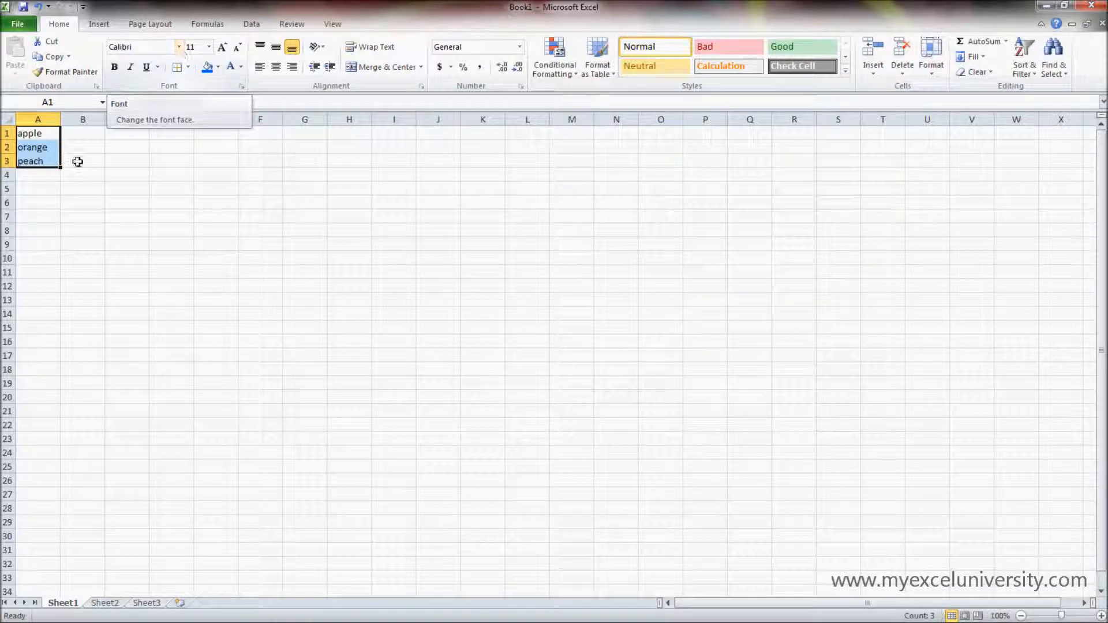
{"action": "left_click", "coordinate": [51, 136]}
{"action": "left_click", "coordinate": [179, 47]}
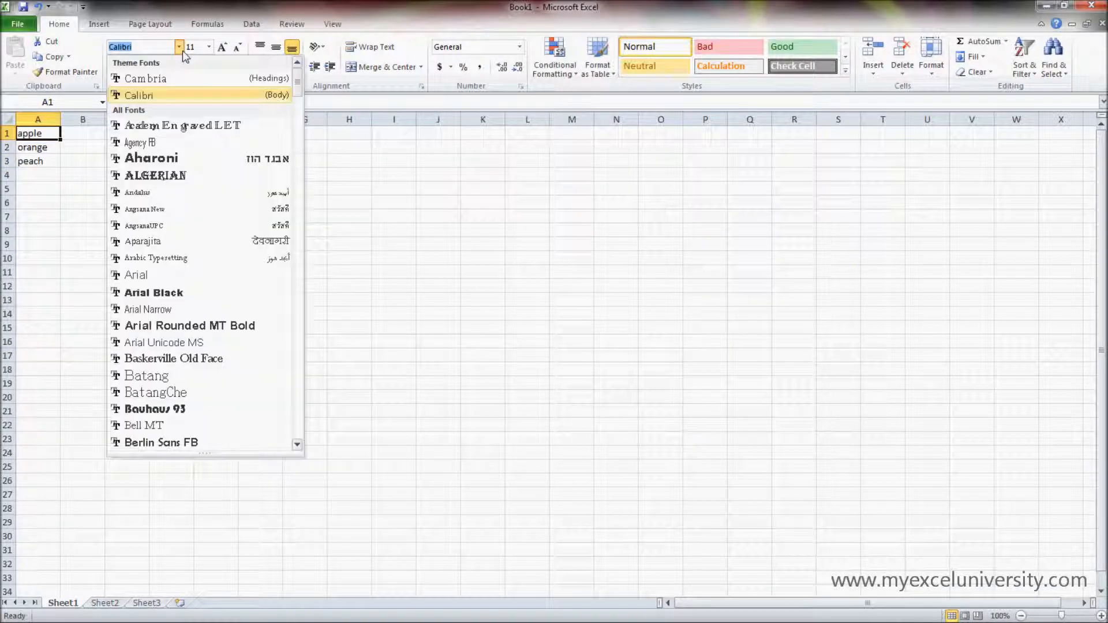
{"action": "left_click_drag", "start_coordinate": [296, 80], "coordinate": [254, 92]}
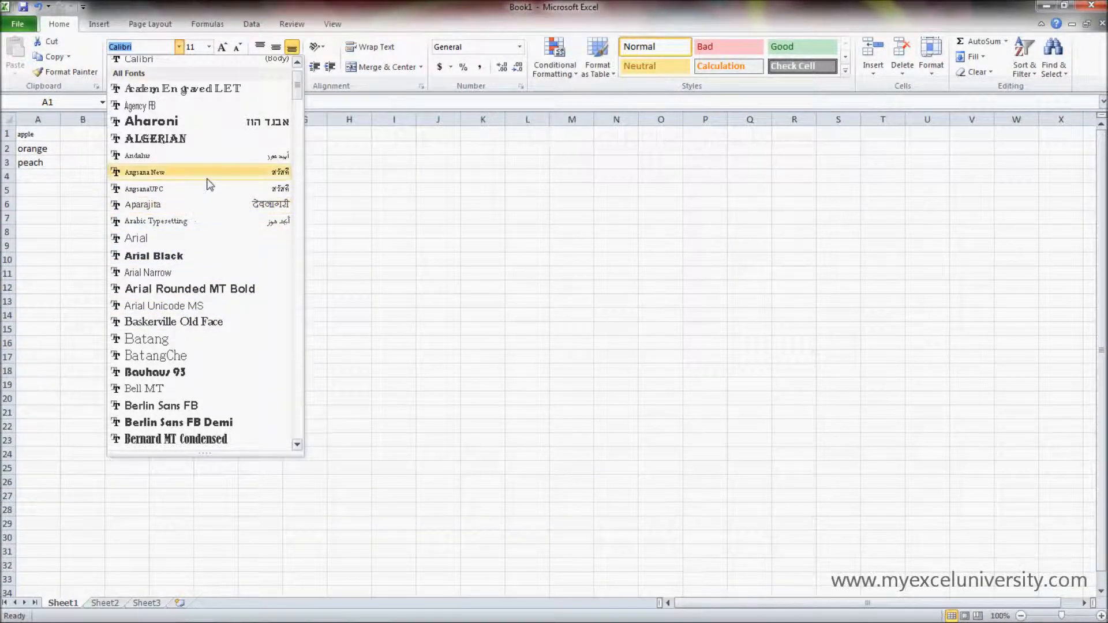
{"action": "left_click", "coordinate": [190, 190]}
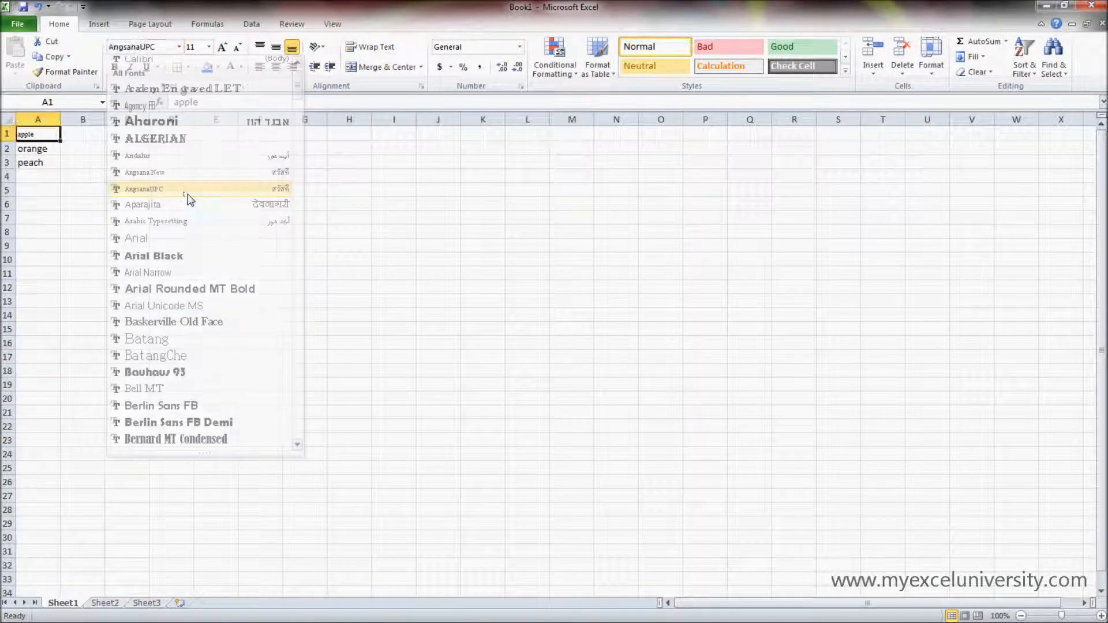
{"action": "left_click", "coordinate": [81, 292]}
Step: Set the font of the three fruit names in A1:A3 to Aparajita
{"action": "left_click_drag", "start_coordinate": [49, 149], "coordinate": [52, 163]}
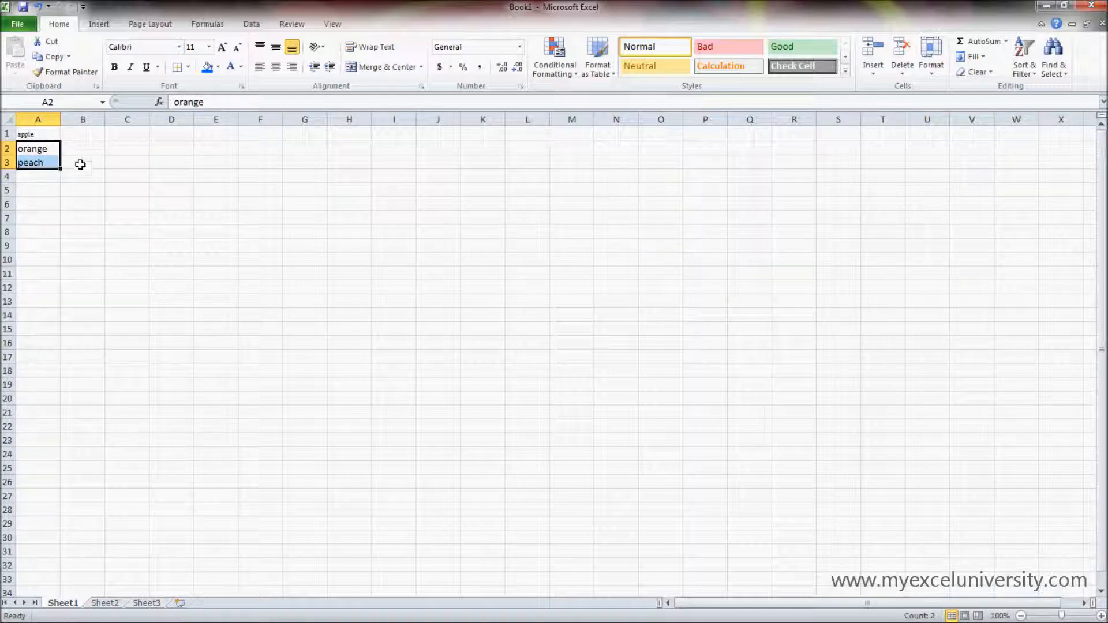
{"action": "left_click", "coordinate": [80, 165]}
{"action": "left_click_drag", "start_coordinate": [50, 134], "coordinate": [51, 164]}
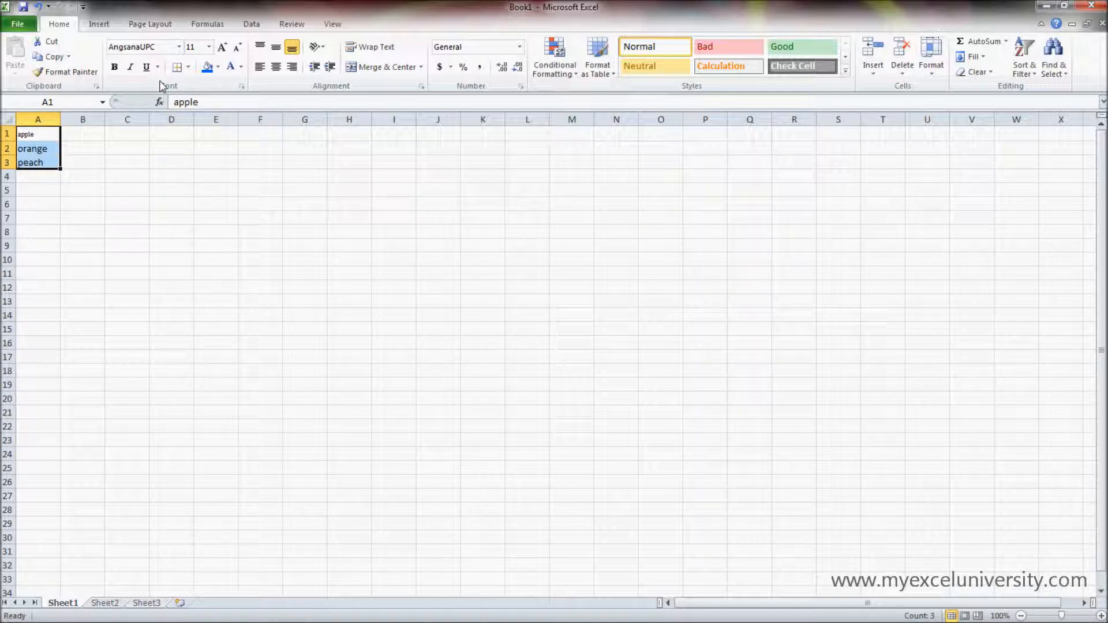
{"action": "left_click", "coordinate": [179, 47]}
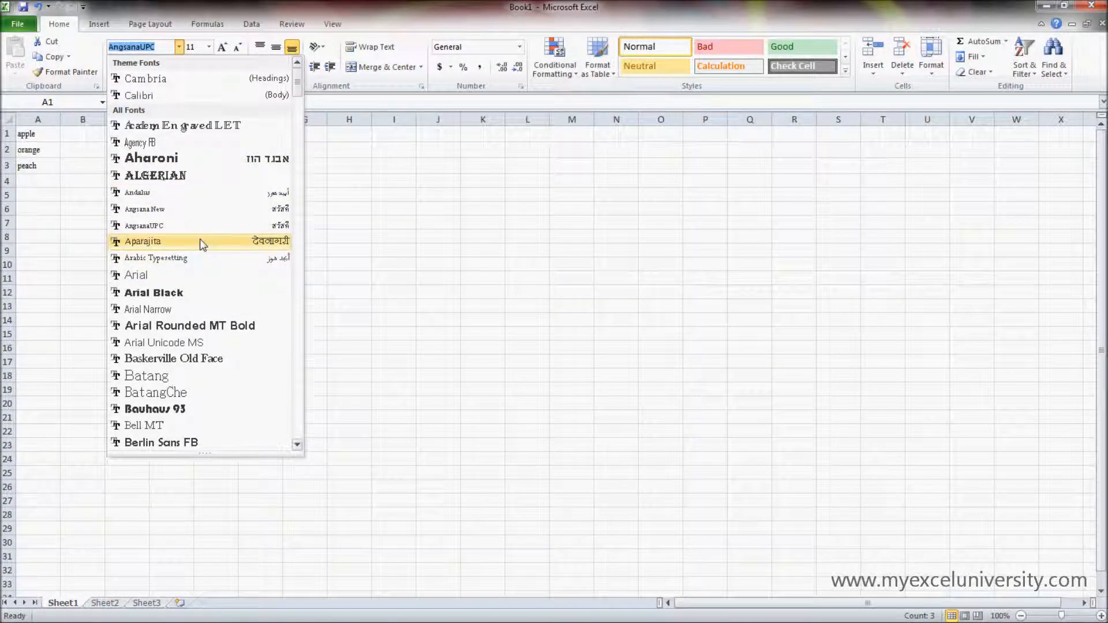
{"action": "left_click", "coordinate": [199, 244]}
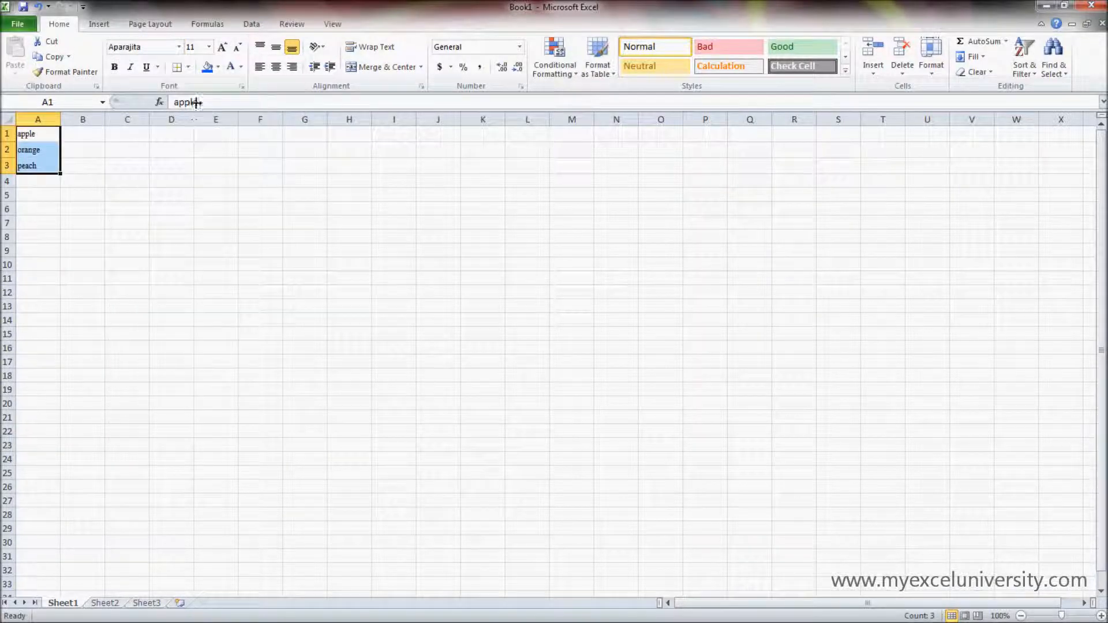
Step: Set the font size of A1:A3 to 12, followed by the custom size 5
{"action": "left_click", "coordinate": [209, 47]}
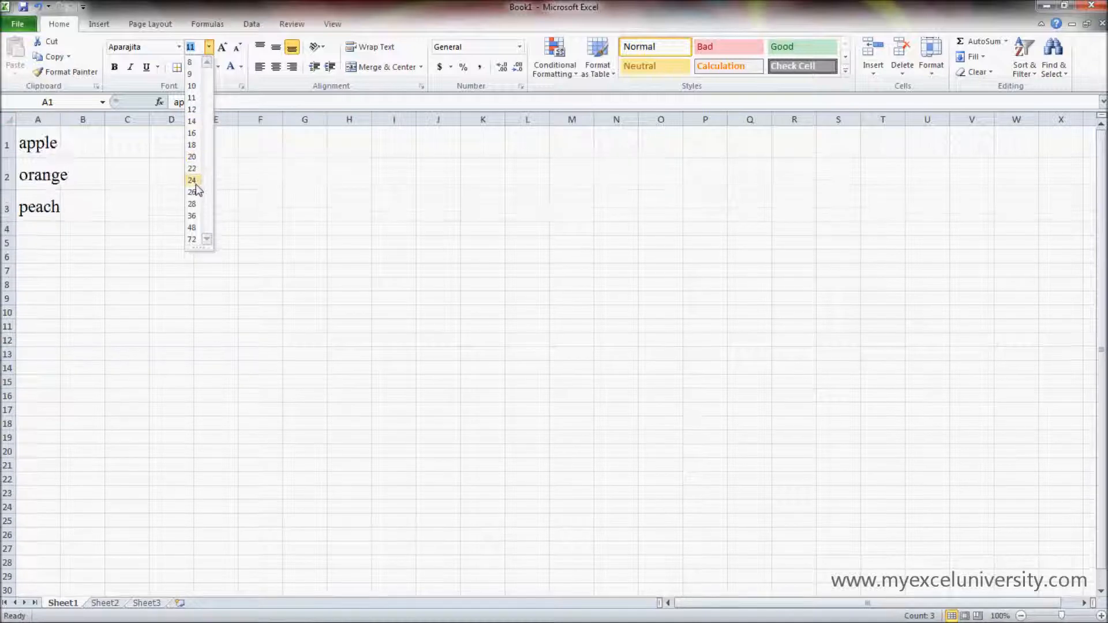
{"action": "left_click", "coordinate": [193, 110]}
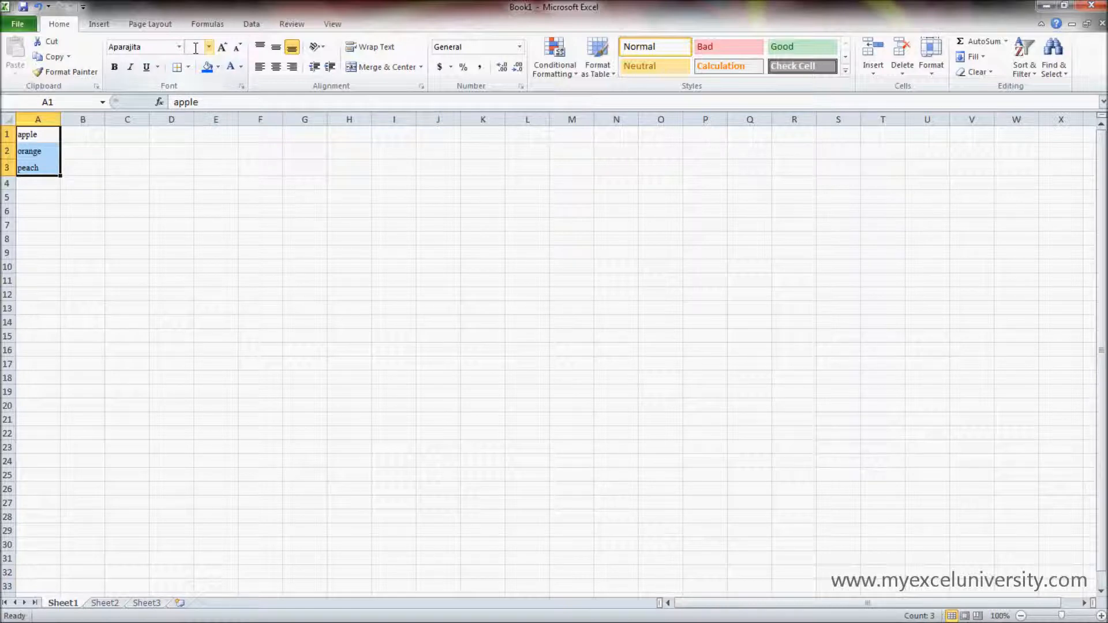
{"action": "left_click", "coordinate": [192, 234]}
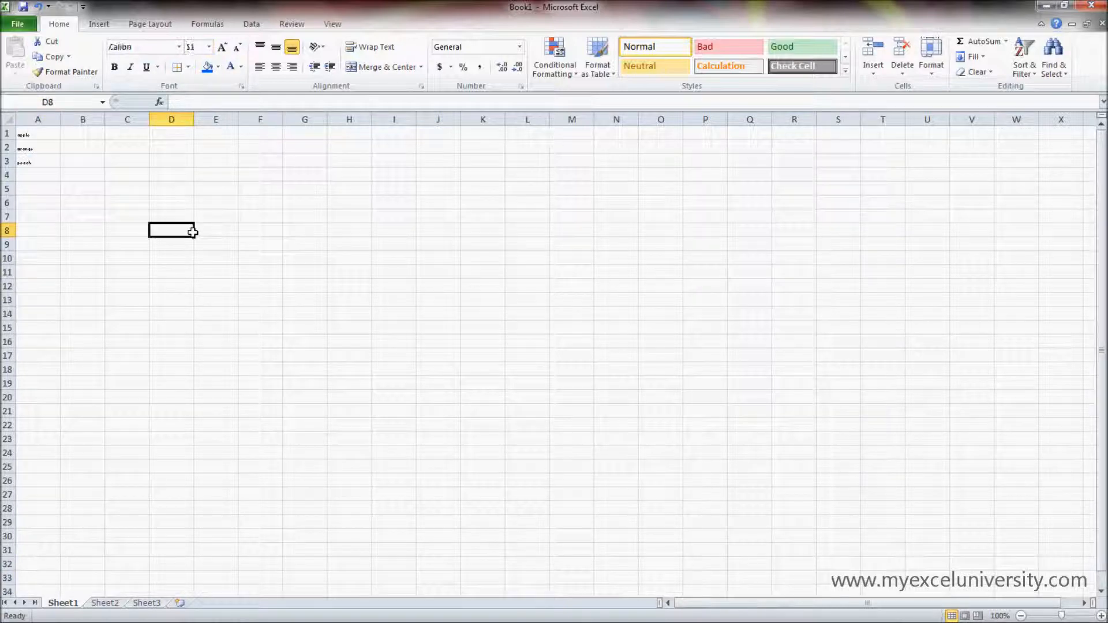
Step: Set the font size of cells A1:A4 to 14
{"action": "left_click_drag", "start_coordinate": [33, 136], "coordinate": [36, 163]}
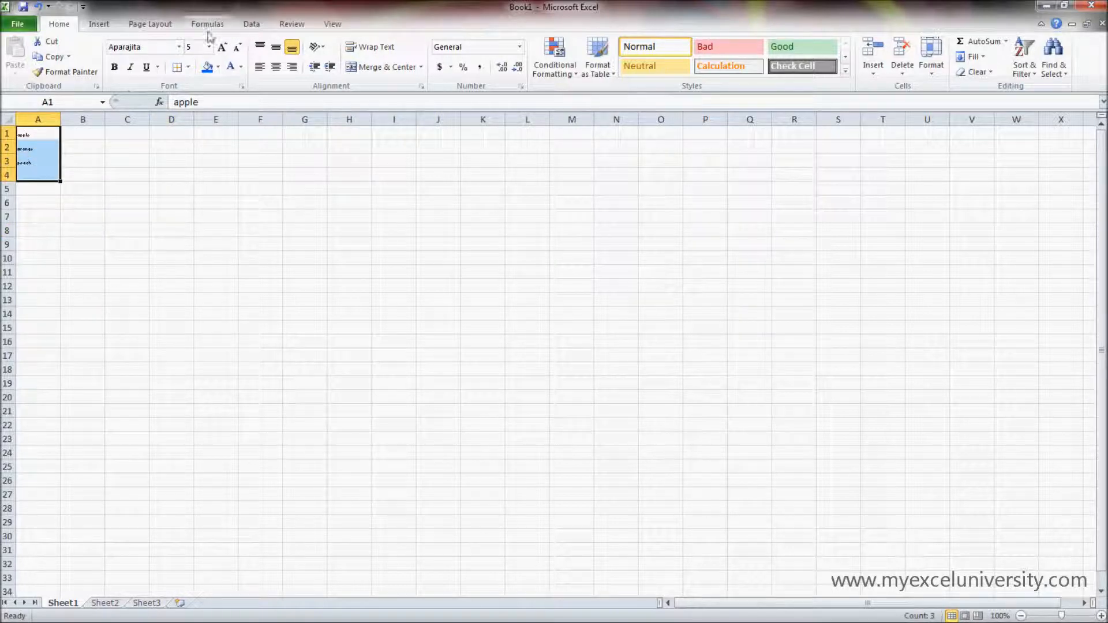
{"action": "left_click", "coordinate": [209, 47]}
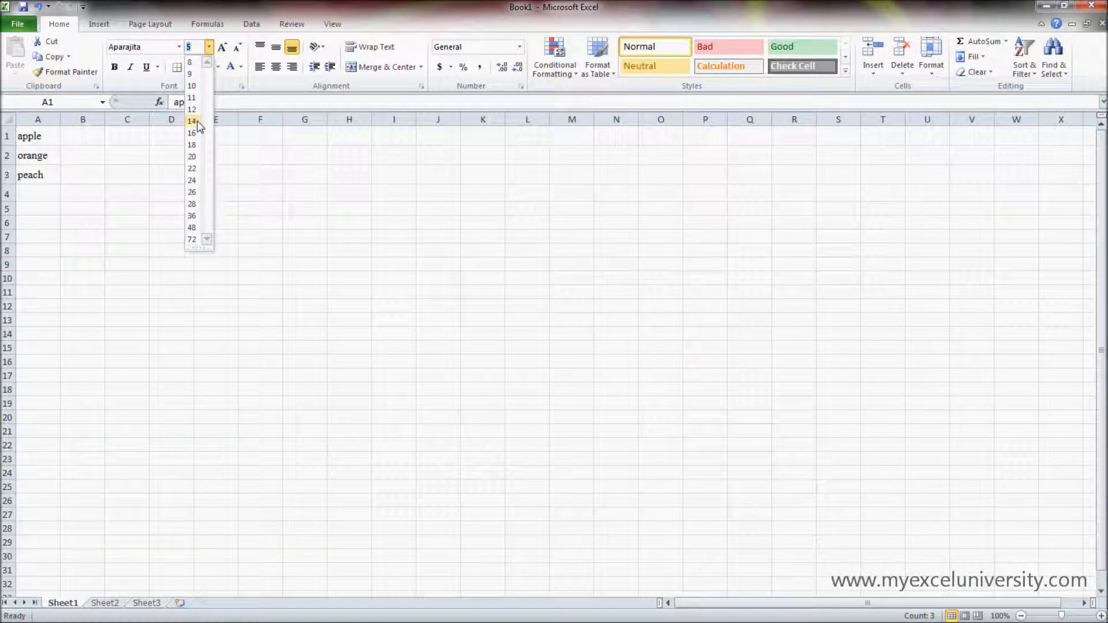
{"action": "left_click", "coordinate": [205, 122]}
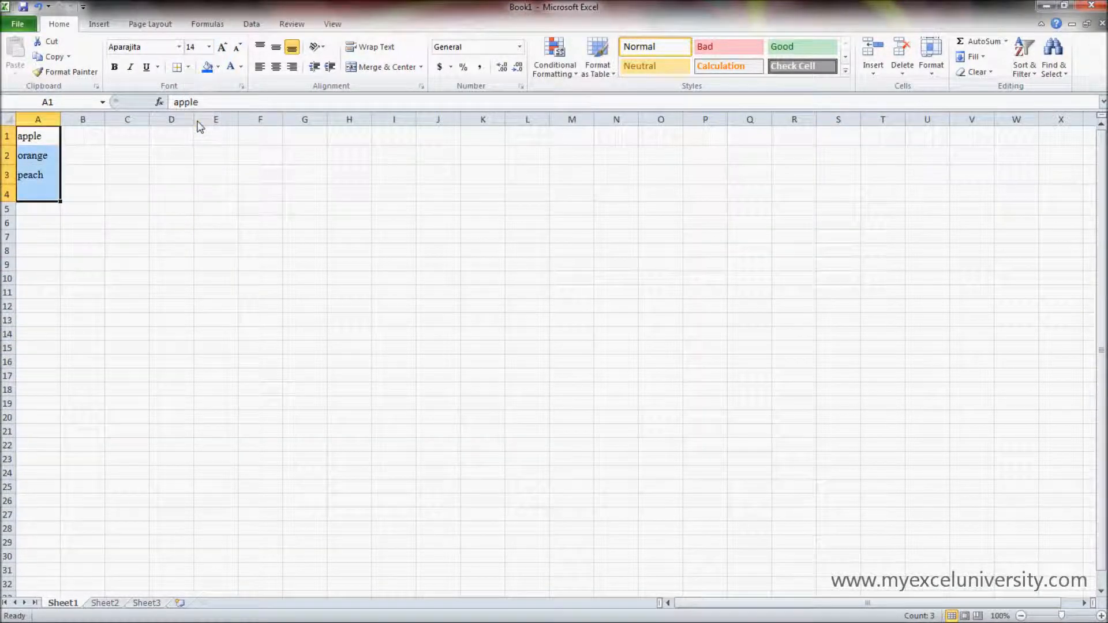
Step: Increase the font size of A1:A4 one increment at a time to 36, and decrease it again to 22
{"action": "left_click", "coordinate": [223, 48]}
{"action": "left_click", "coordinate": [224, 48]}
{"action": "left_click", "coordinate": [224, 49]}
{"action": "left_click", "coordinate": [223, 49]}
{"action": "left_click", "coordinate": [224, 49]}
{"action": "left_click", "coordinate": [223, 48]}
{"action": "left_click", "coordinate": [223, 48]}
{"action": "left_click", "coordinate": [223, 49]}
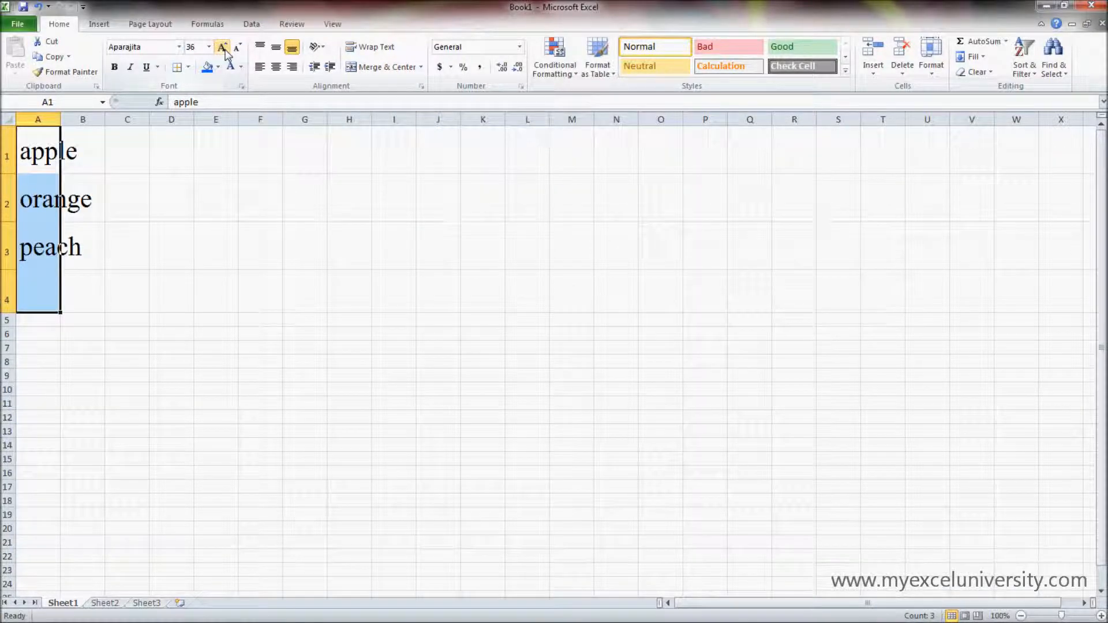
{"action": "left_click", "coordinate": [239, 48]}
{"action": "left_click", "coordinate": [239, 48]}
{"action": "left_click", "coordinate": [239, 49]}
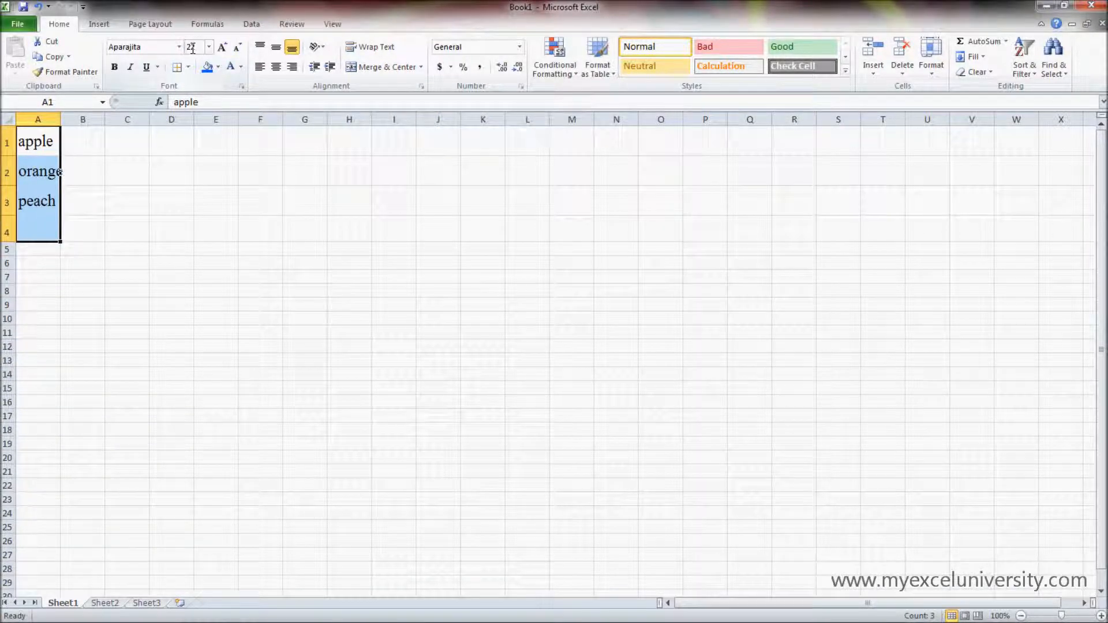
Step: Choose font size 24 for A1:A4 and increase it in increments to 36
{"action": "left_click", "coordinate": [209, 47]}
{"action": "left_click", "coordinate": [193, 182]}
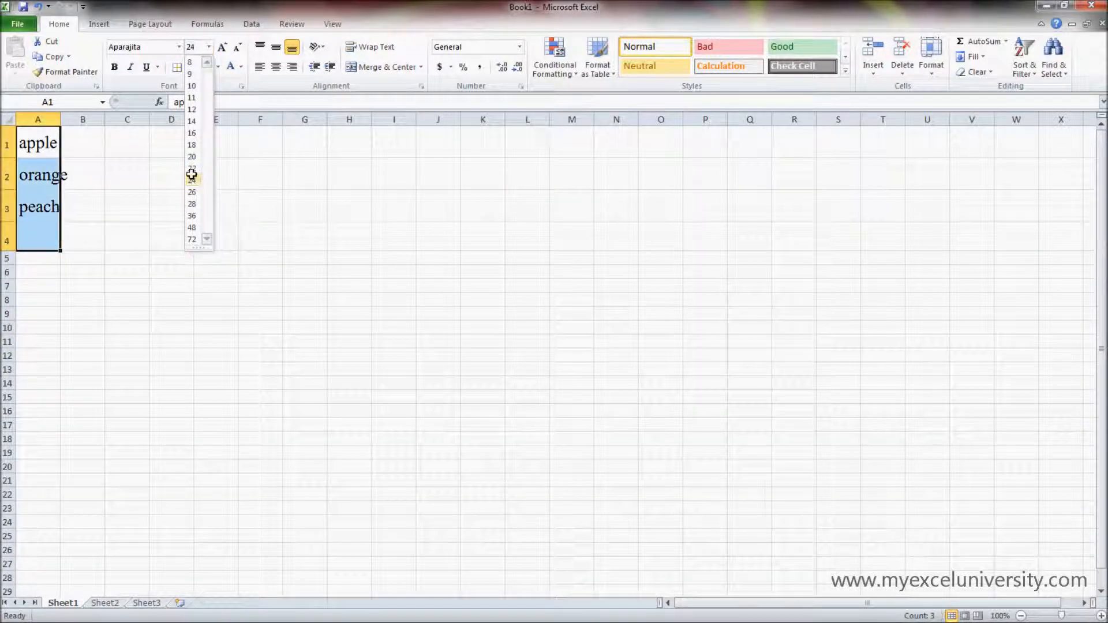
{"action": "left_click", "coordinate": [224, 49]}
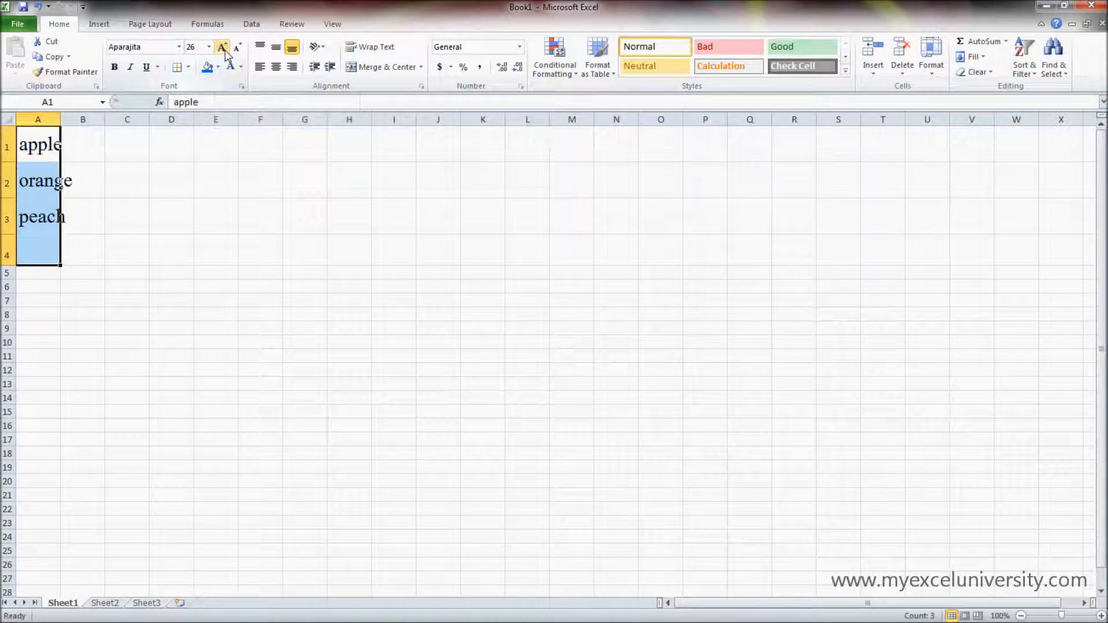
{"action": "left_click", "coordinate": [224, 48]}
{"action": "left_click", "coordinate": [223, 48]}
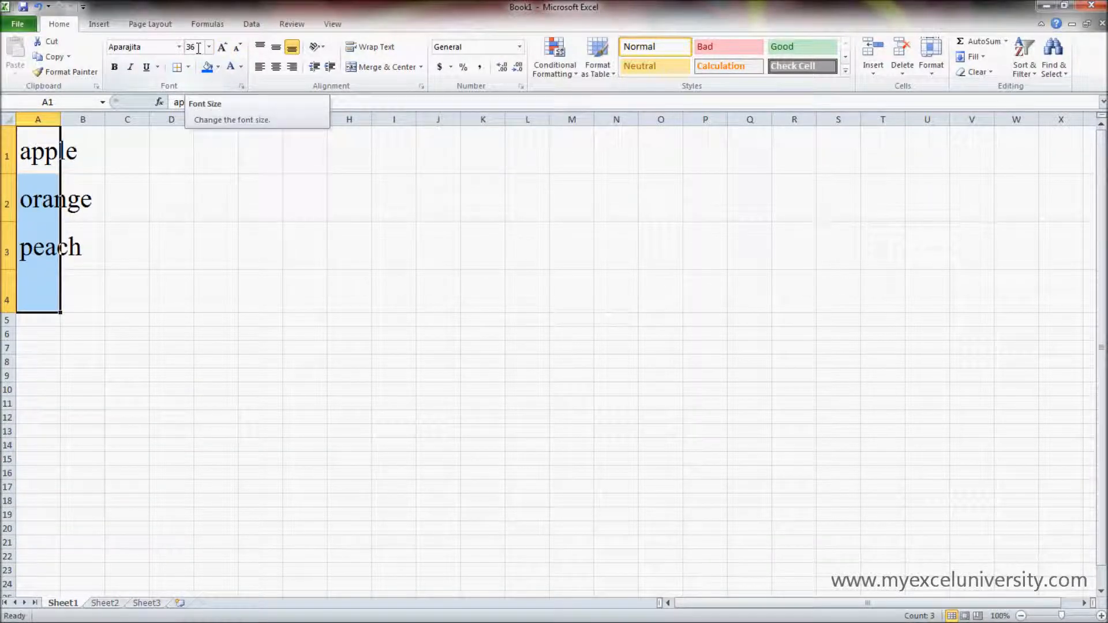
Step: Decrease the font size of A1:A4 in increments until it is 12
{"action": "left_click", "coordinate": [238, 48]}
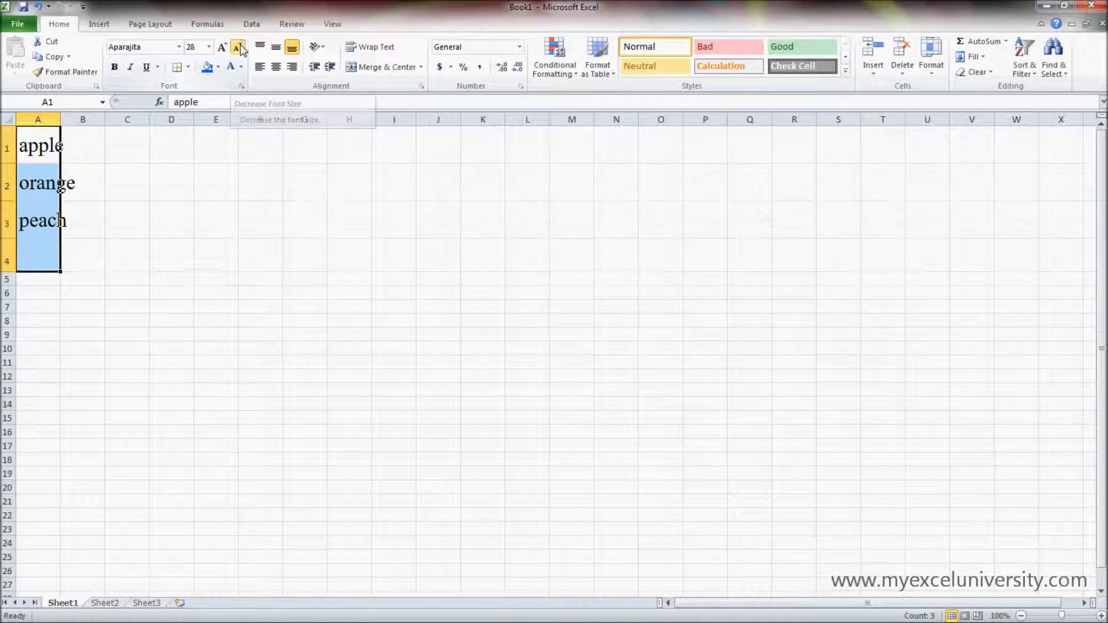
{"action": "left_click", "coordinate": [238, 48]}
{"action": "left_click", "coordinate": [238, 48]}
{"action": "left_click", "coordinate": [238, 47]}
{"action": "left_click", "coordinate": [237, 48]}
{"action": "left_click", "coordinate": [238, 48]}
{"action": "left_click", "coordinate": [238, 47]}
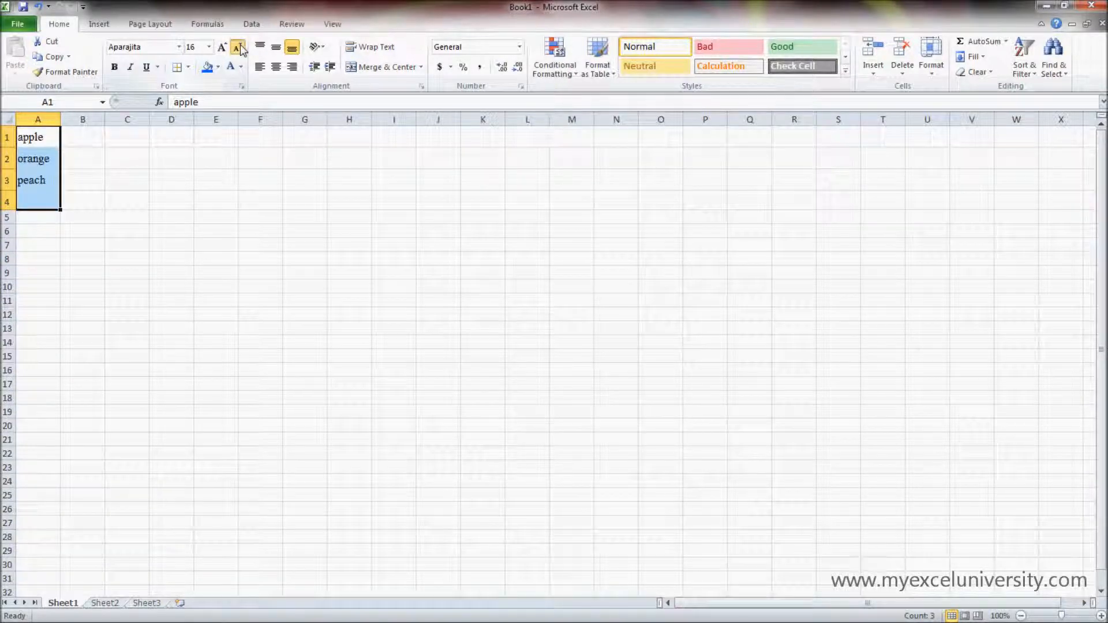
{"action": "left_click", "coordinate": [238, 48]}
{"action": "left_click", "coordinate": [238, 48]}
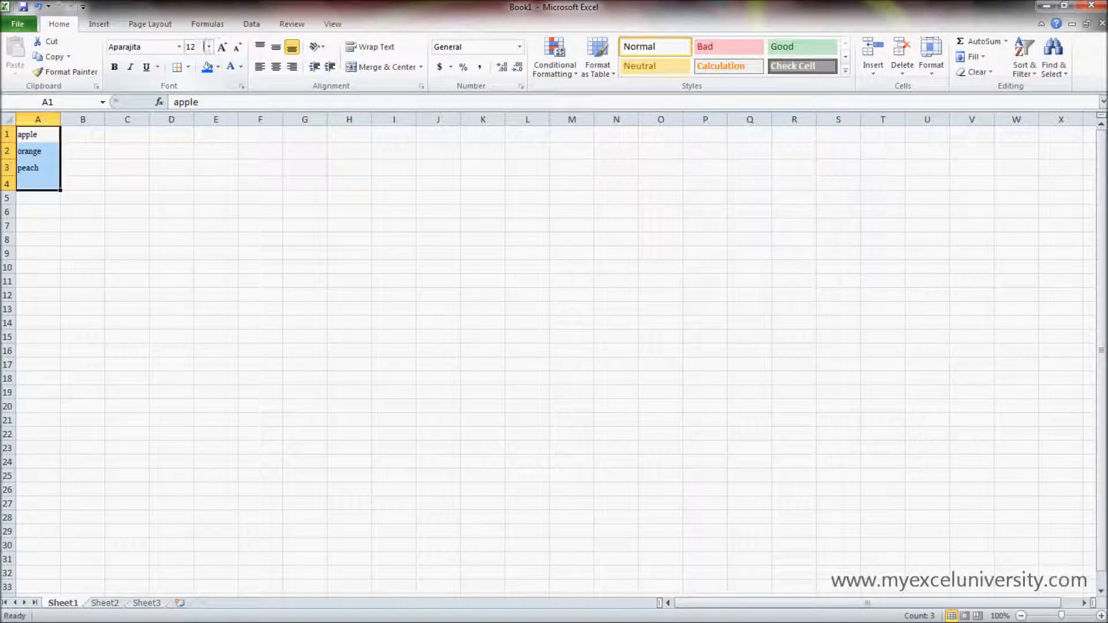
{"action": "left_click", "coordinate": [224, 48]}
{"action": "left_click", "coordinate": [237, 48]}
{"action": "left_click", "coordinate": [238, 47]}
{"action": "left_click", "coordinate": [104, 217]}
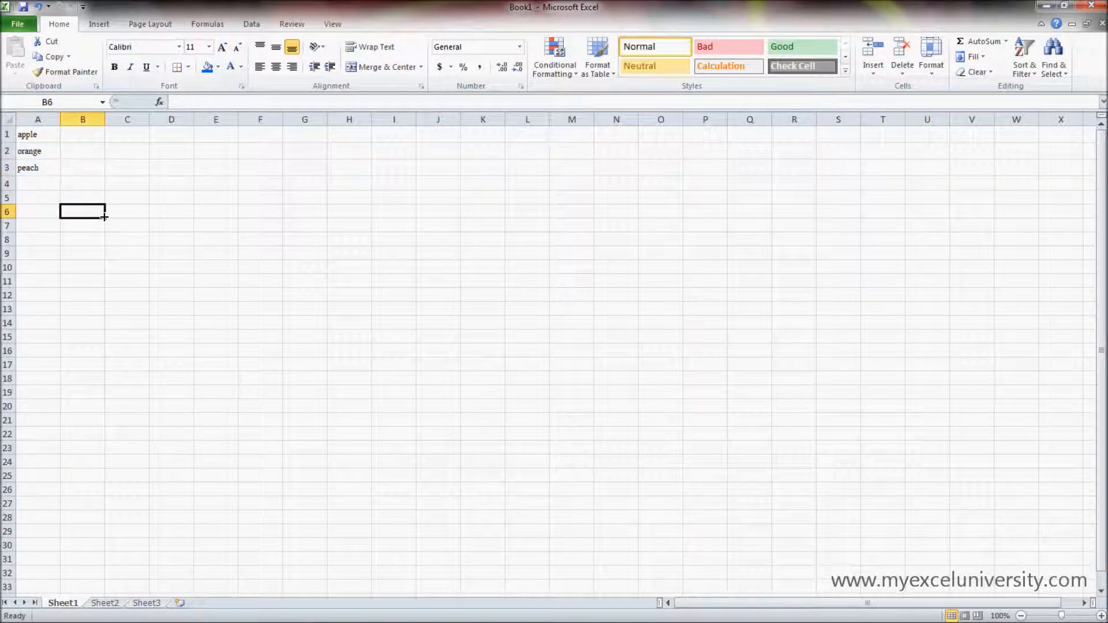
Step: Apply bold, italic and underline formatting to the fruit names in A1:A3
{"action": "left_click_drag", "start_coordinate": [55, 135], "coordinate": [51, 180]}
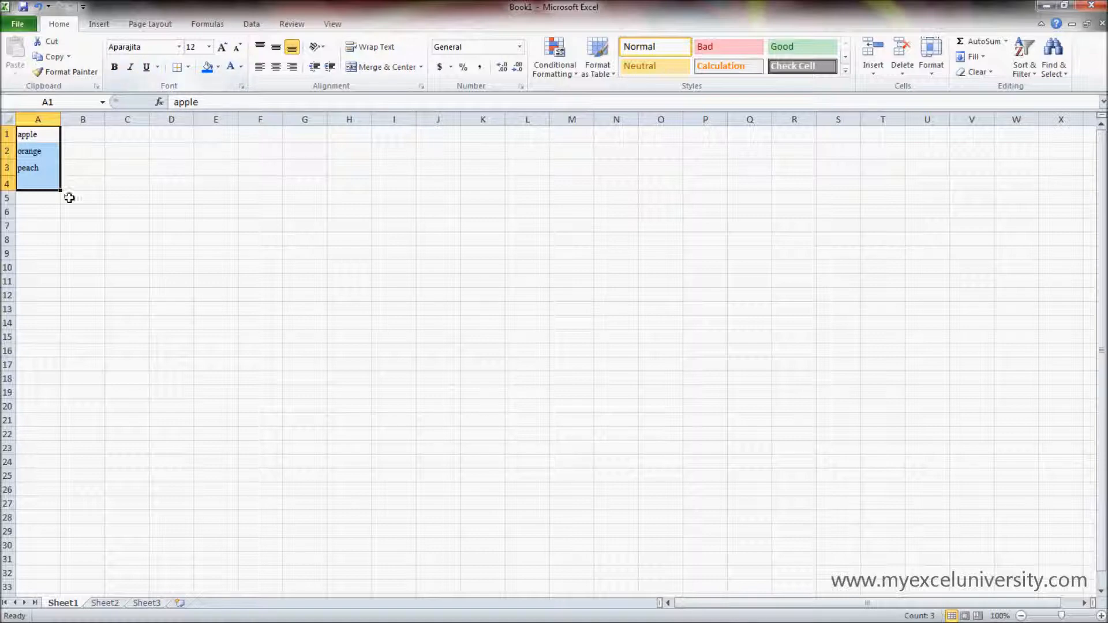
{"action": "left_click", "coordinate": [68, 207]}
{"action": "left_click_drag", "start_coordinate": [51, 136], "coordinate": [50, 168]}
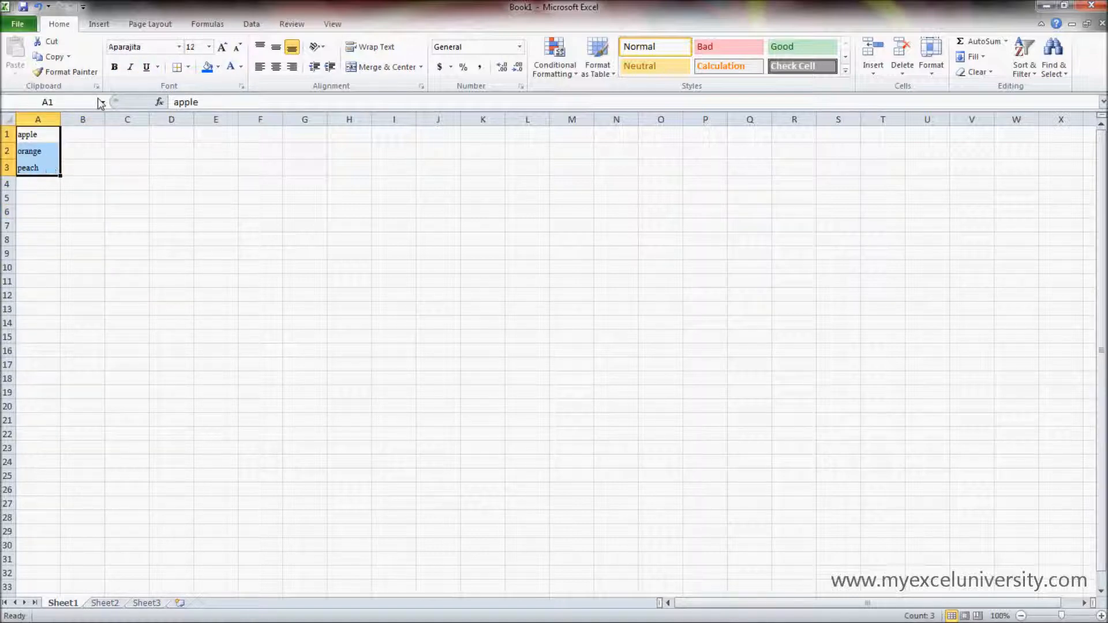
{"action": "left_click", "coordinate": [116, 67]}
{"action": "left_click", "coordinate": [133, 67]}
{"action": "left_click", "coordinate": [148, 67]}
{"action": "left_click", "coordinate": [103, 199]}
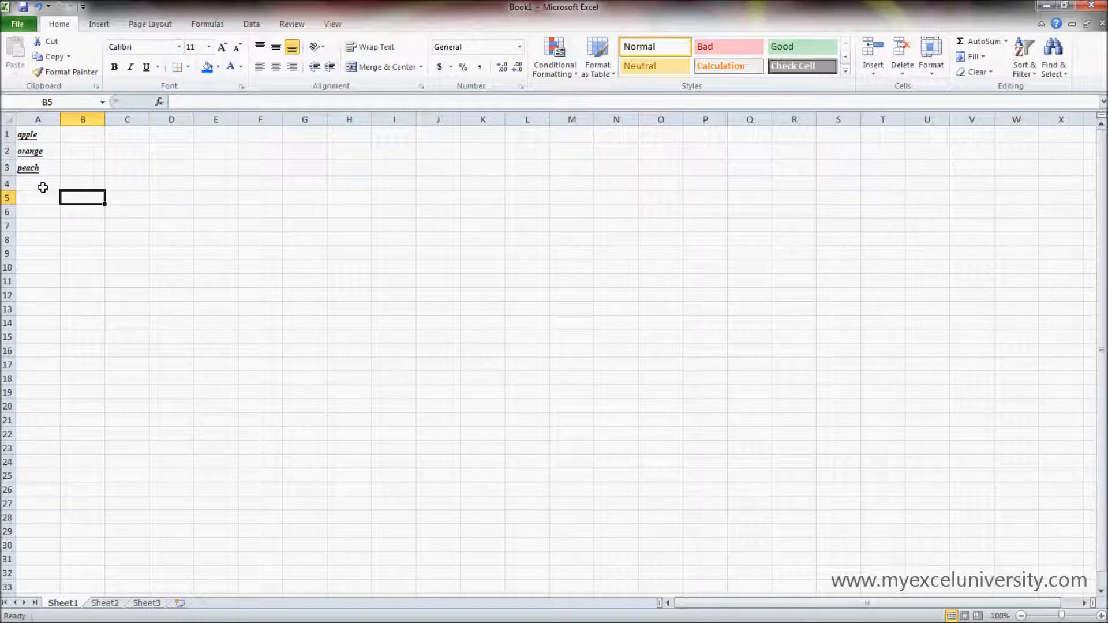
Step: Apply a double underline to A1:A3 and switch it back to a single underline
{"action": "left_click_drag", "start_coordinate": [35, 134], "coordinate": [51, 176]}
{"action": "left_click", "coordinate": [149, 69]}
{"action": "left_click", "coordinate": [159, 69]}
{"action": "left_click", "coordinate": [183, 100]}
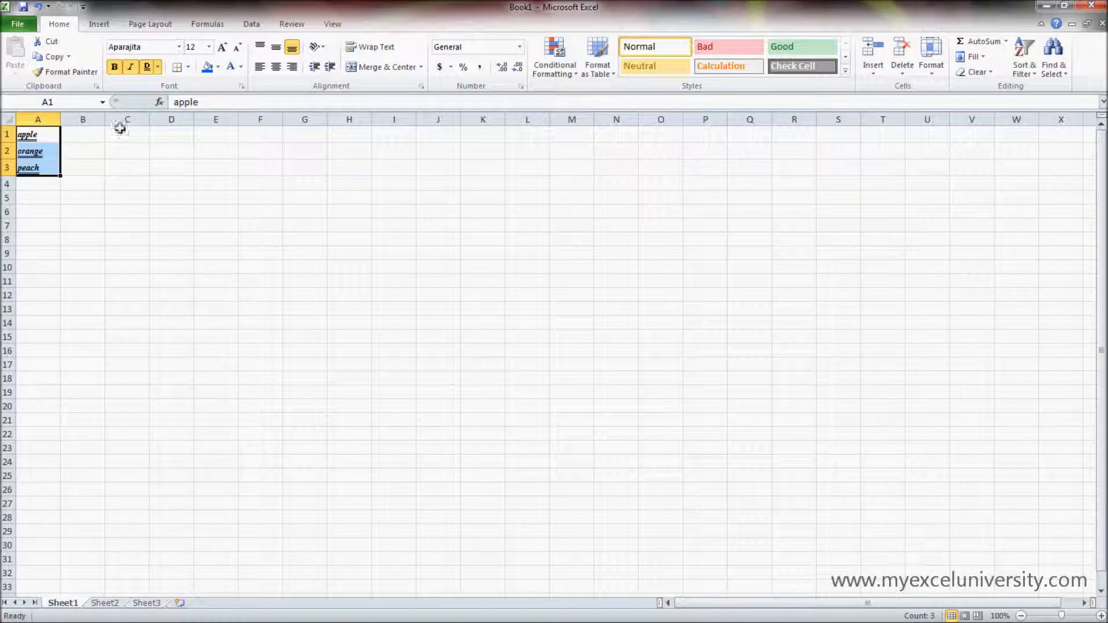
{"action": "left_click", "coordinate": [157, 67]}
{"action": "left_click", "coordinate": [159, 85]}
Step: Remove the italic, underline and bold formatting from A1:A3
{"action": "left_click", "coordinate": [133, 68]}
{"action": "left_click", "coordinate": [147, 67]}
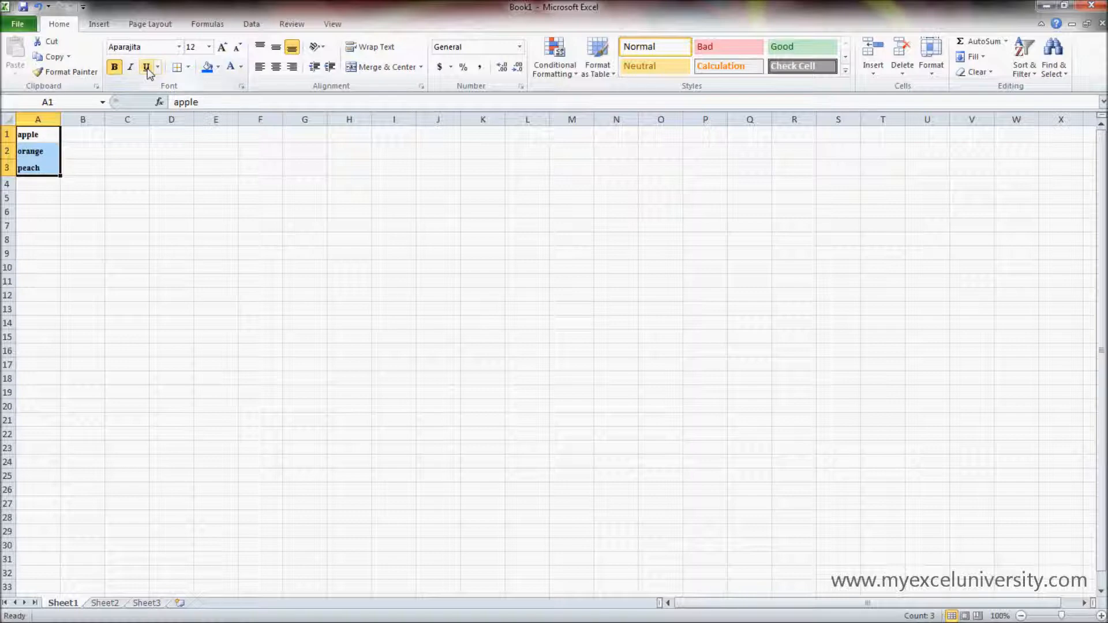
{"action": "left_click", "coordinate": [114, 68]}
{"action": "left_click", "coordinate": [78, 216]}
Step: Make the fruit names in A1:A3 bold, italic and underlined
{"action": "left_click_drag", "start_coordinate": [42, 136], "coordinate": [43, 164]}
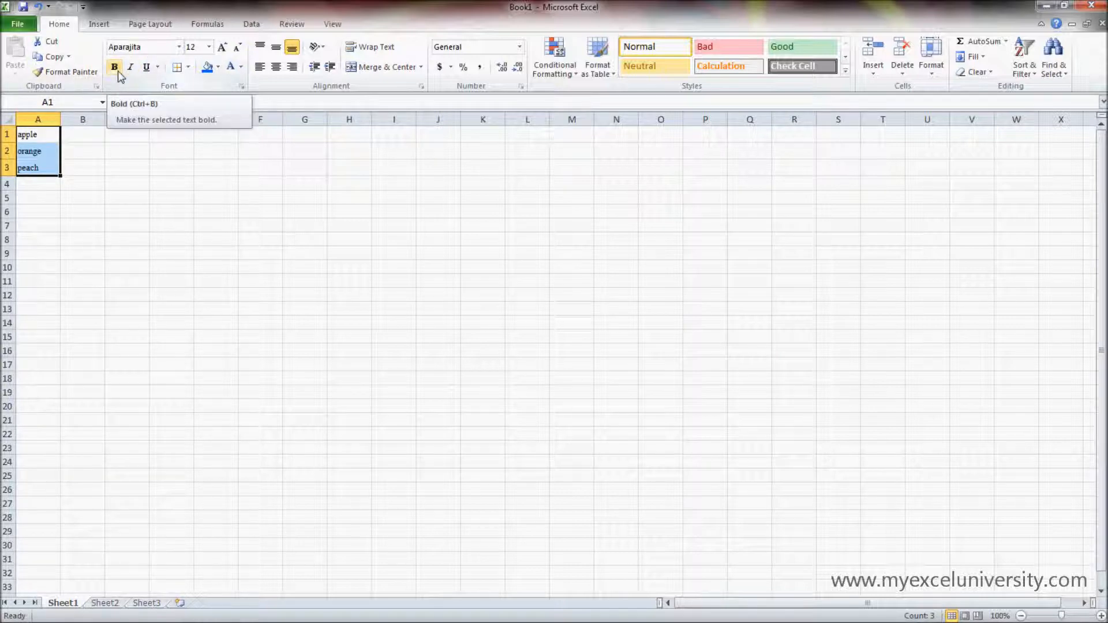
{"action": "key", "text": "ctrl+b"}
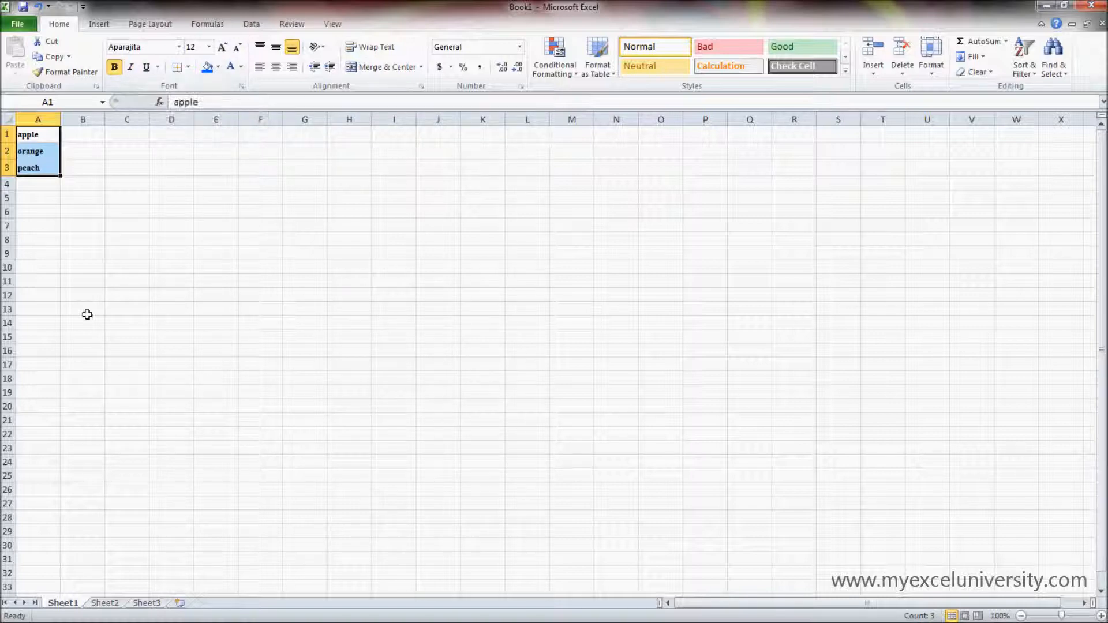
{"action": "key", "text": "ctrl+i"}
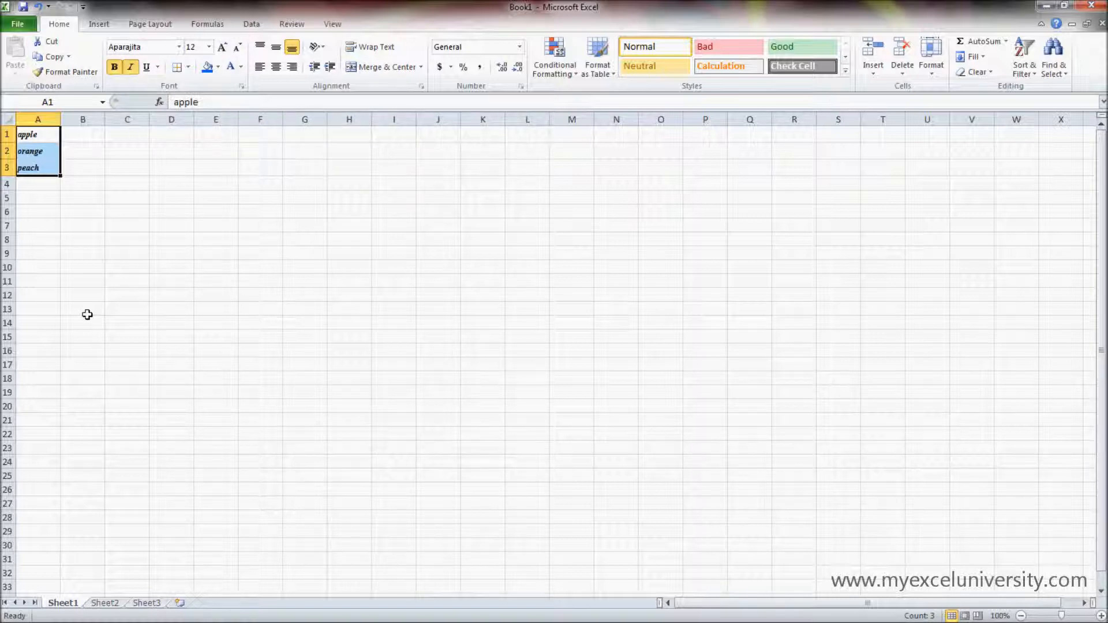
{"action": "left_click", "coordinate": [106, 209]}
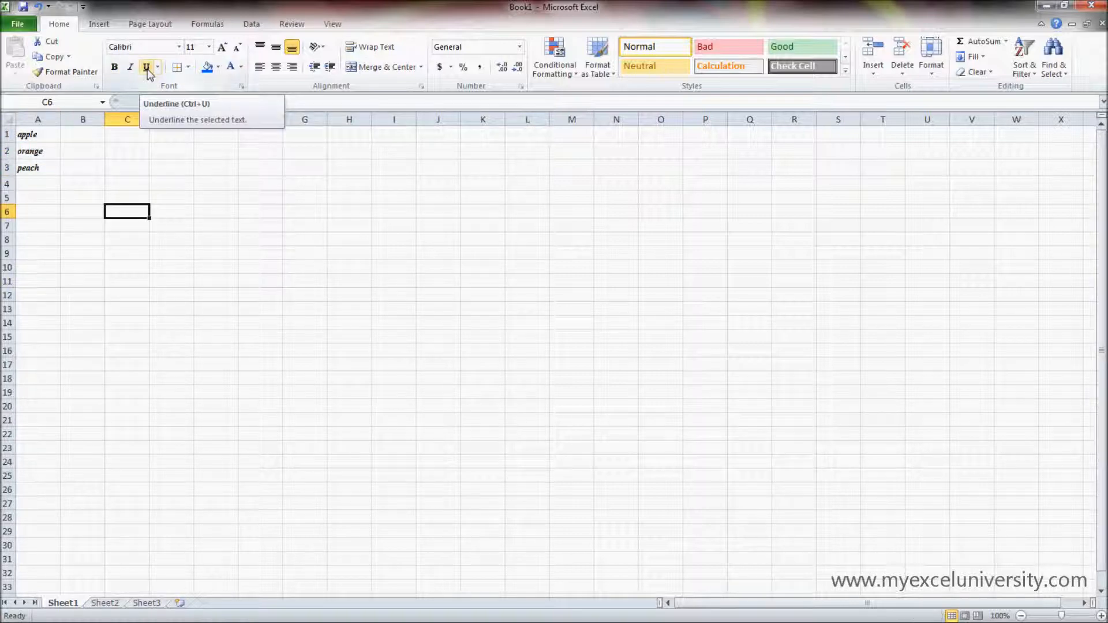
{"action": "left_click_drag", "start_coordinate": [35, 134], "coordinate": [44, 170]}
{"action": "key", "text": "ctrl+u"}
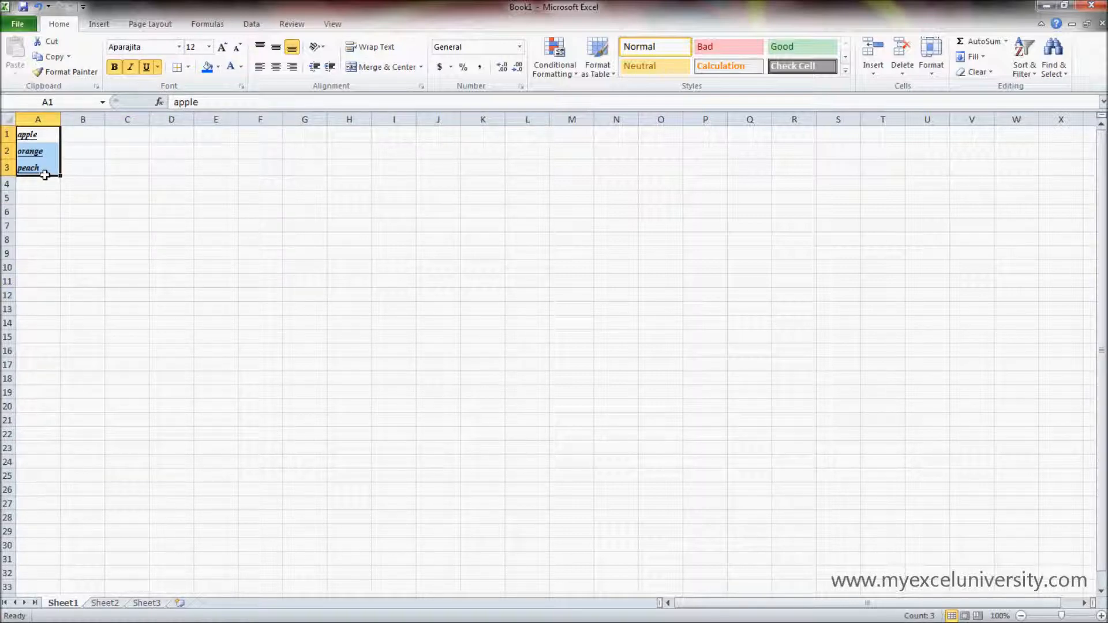
Step: Fill the range A1:C10 with the recently used blue color
{"action": "left_click", "coordinate": [139, 198]}
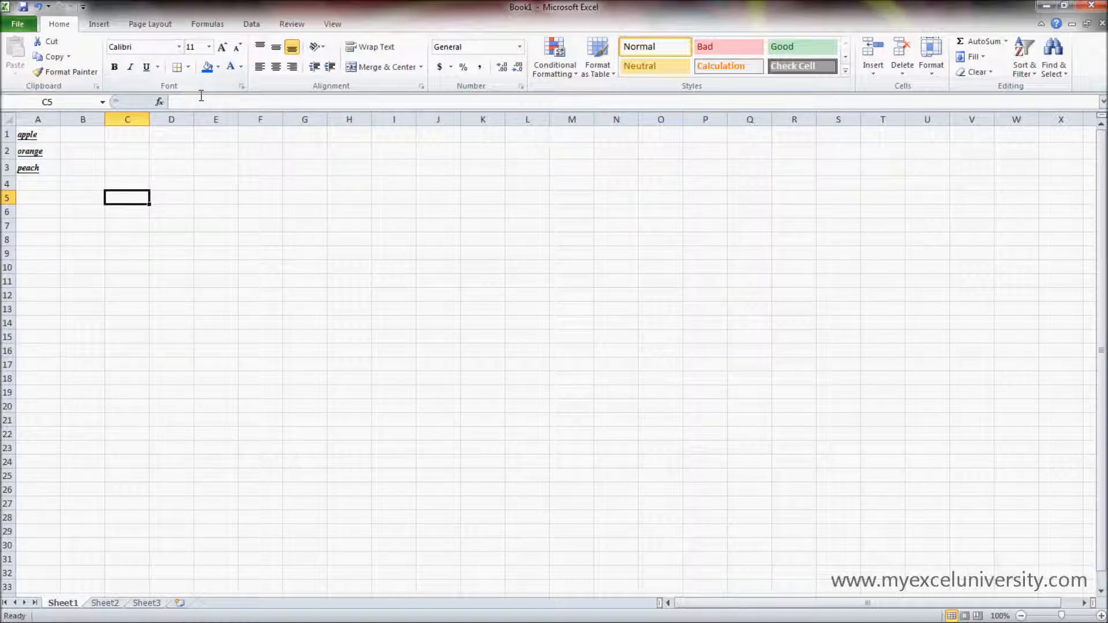
{"action": "left_click_drag", "start_coordinate": [43, 140], "coordinate": [147, 266]}
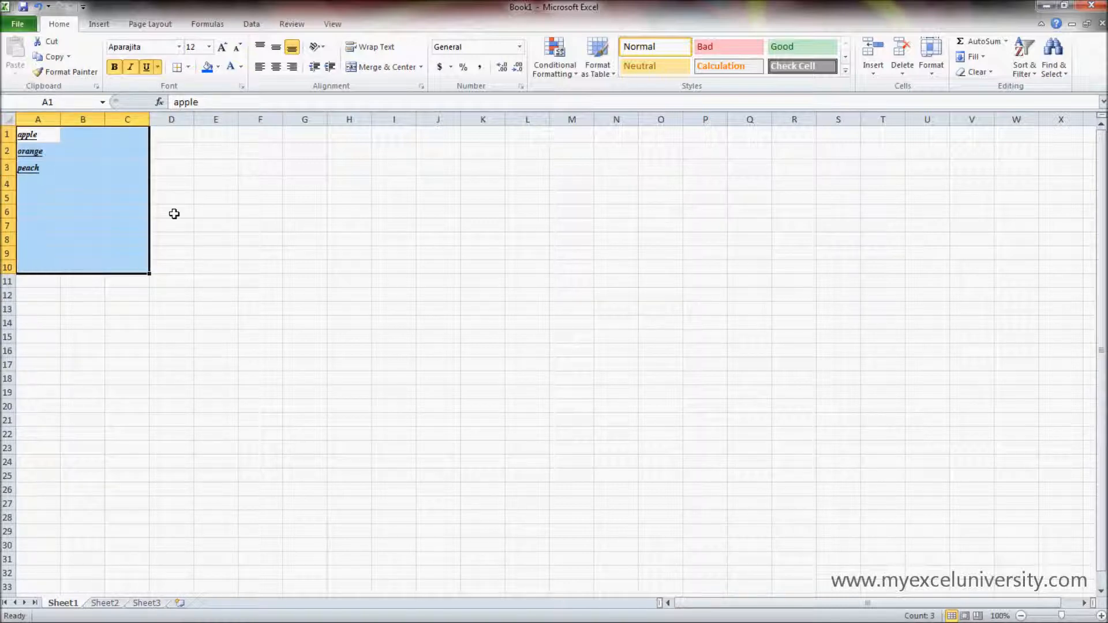
{"action": "left_click", "coordinate": [218, 67]}
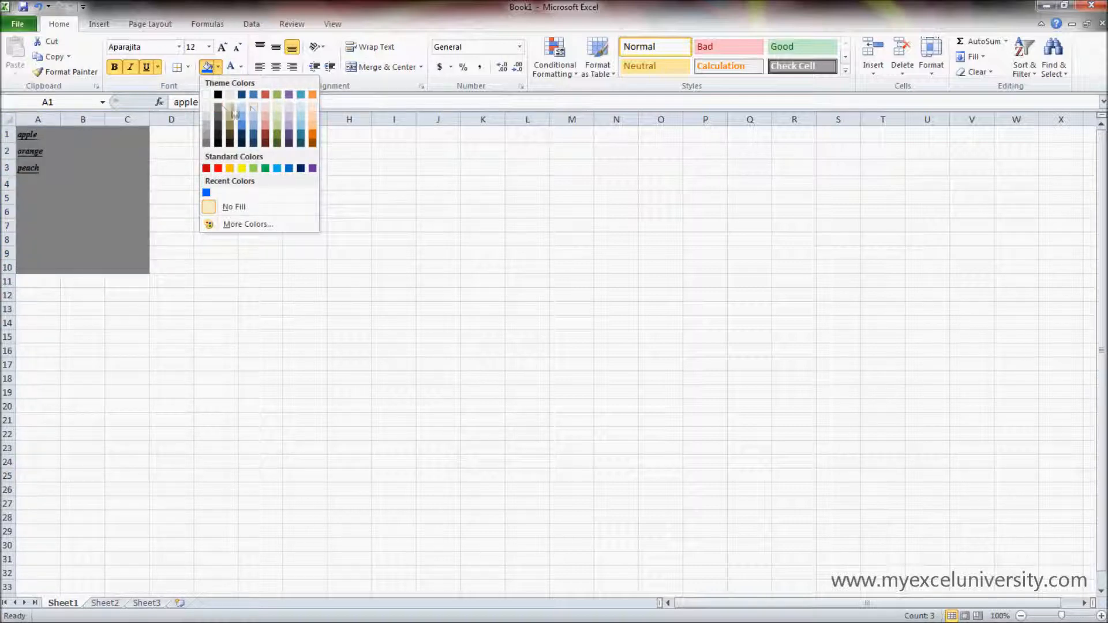
{"action": "left_click", "coordinate": [206, 193]}
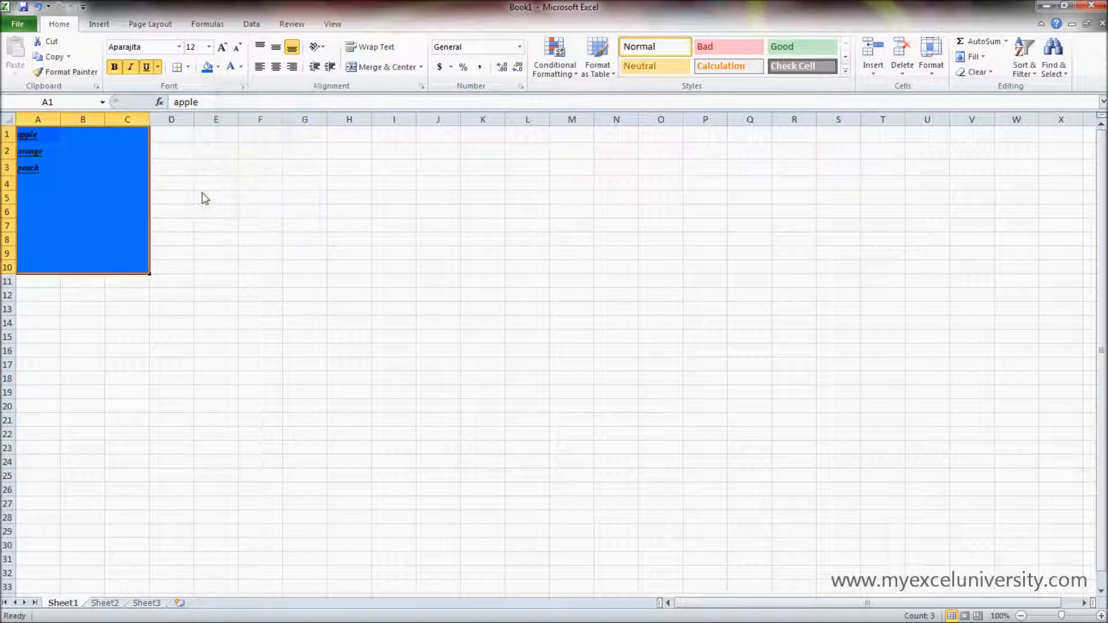
{"action": "left_click", "coordinate": [90, 198]}
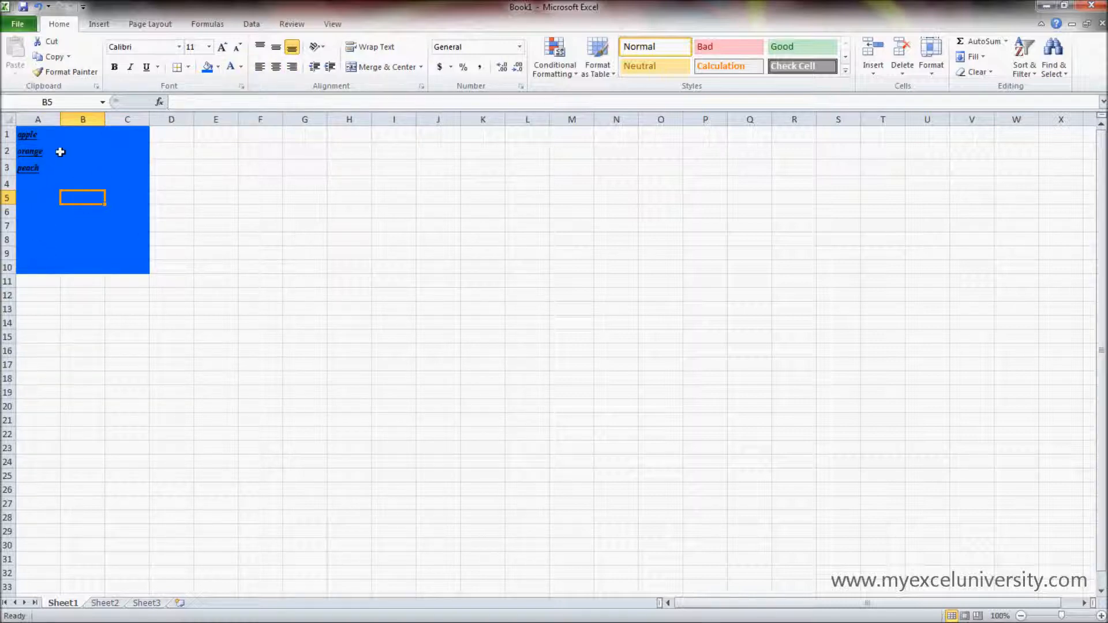
Step: Change the font color of A1:C10 to white
{"action": "left_click_drag", "start_coordinate": [33, 136], "coordinate": [141, 267]}
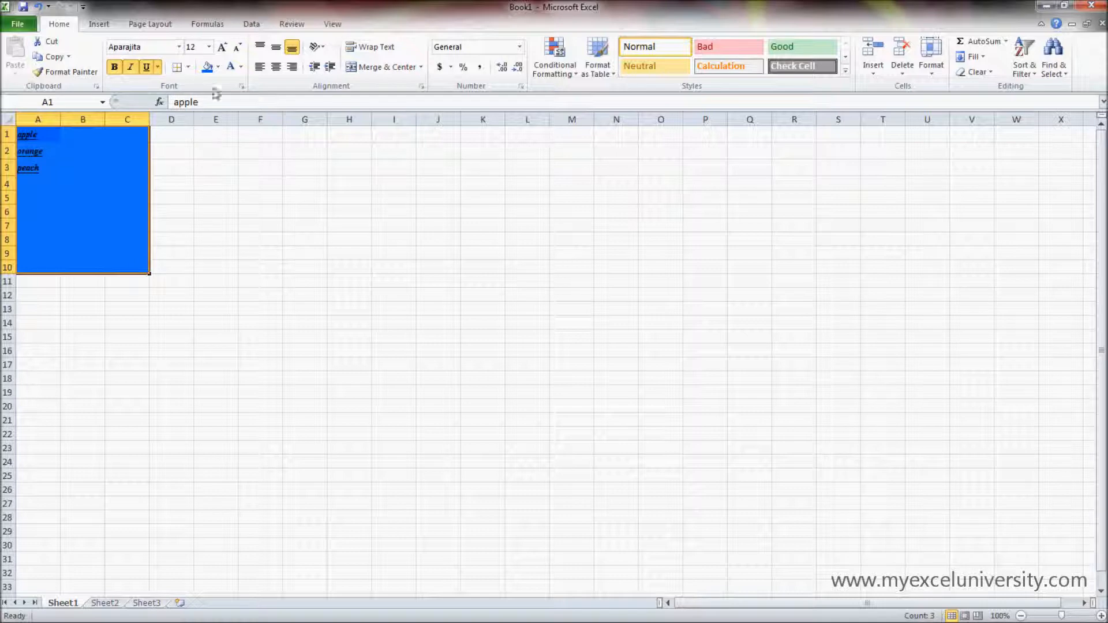
{"action": "left_click", "coordinate": [241, 66]}
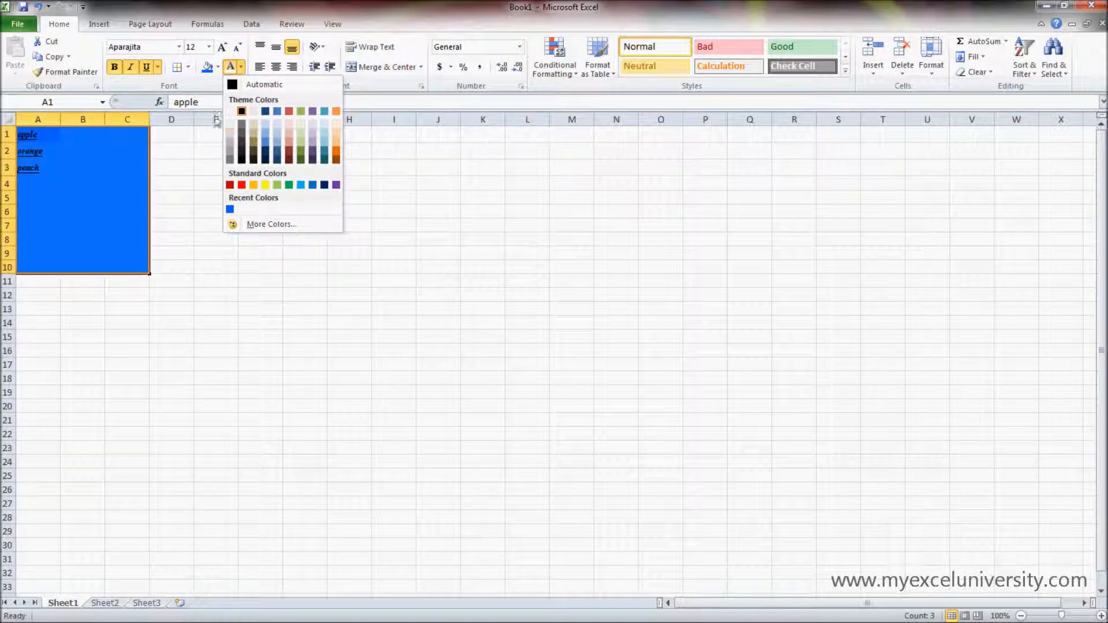
{"action": "left_click", "coordinate": [230, 112]}
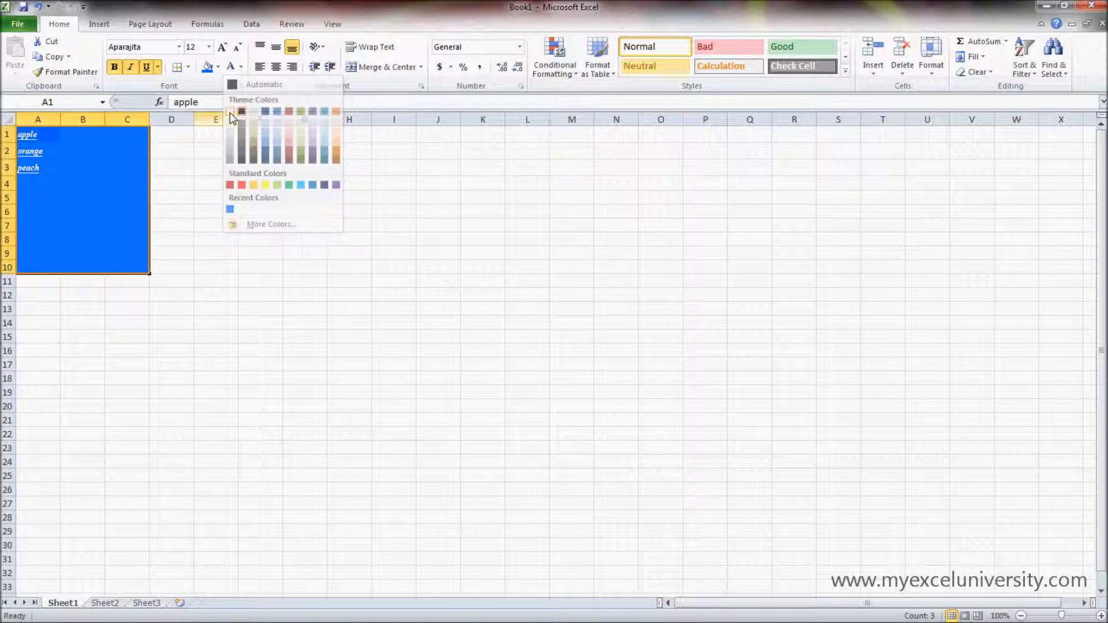
{"action": "left_click", "coordinate": [99, 216]}
Step: Fill A1:A4 with a custom green of RGB 18, 136, 18
{"action": "left_click_drag", "start_coordinate": [38, 141], "coordinate": [39, 185]}
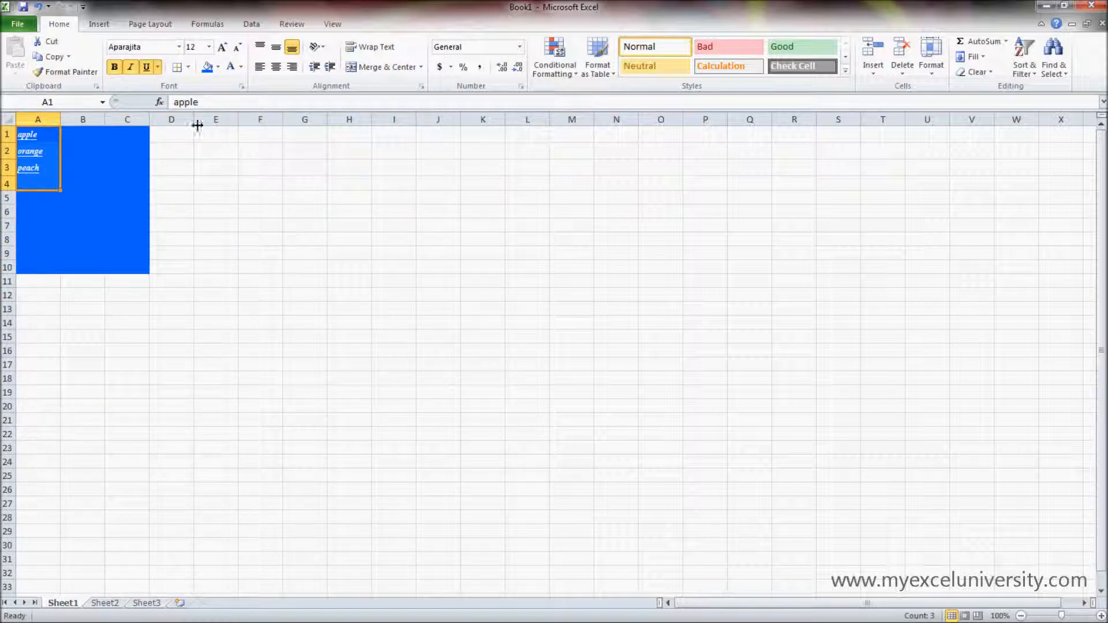
{"action": "left_click", "coordinate": [219, 67]}
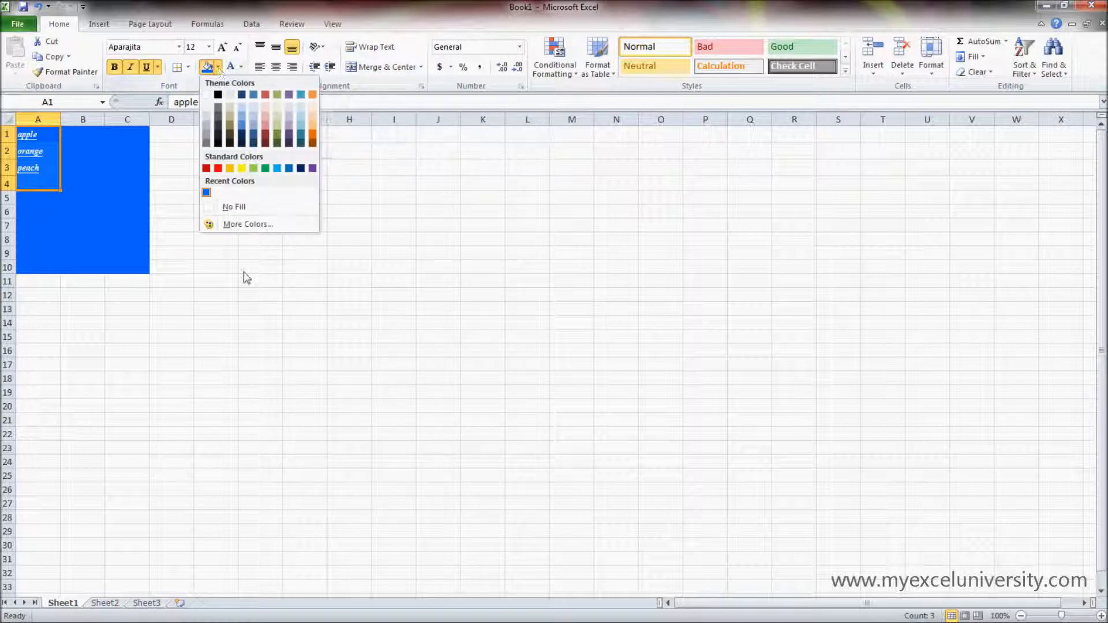
{"action": "left_click", "coordinate": [247, 225]}
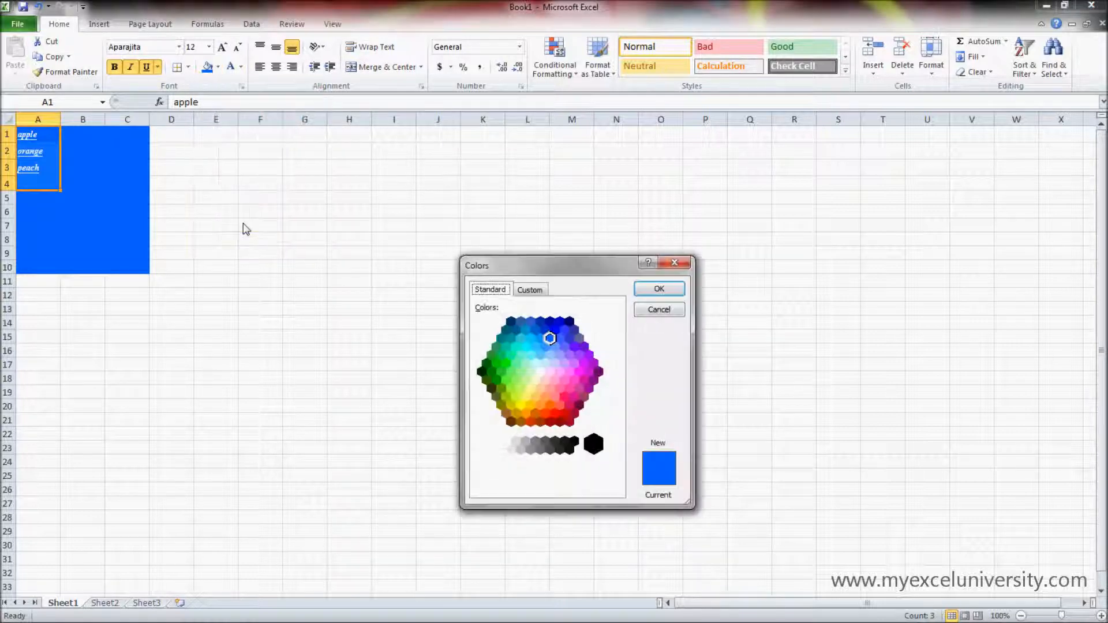
{"action": "left_click", "coordinate": [531, 290]}
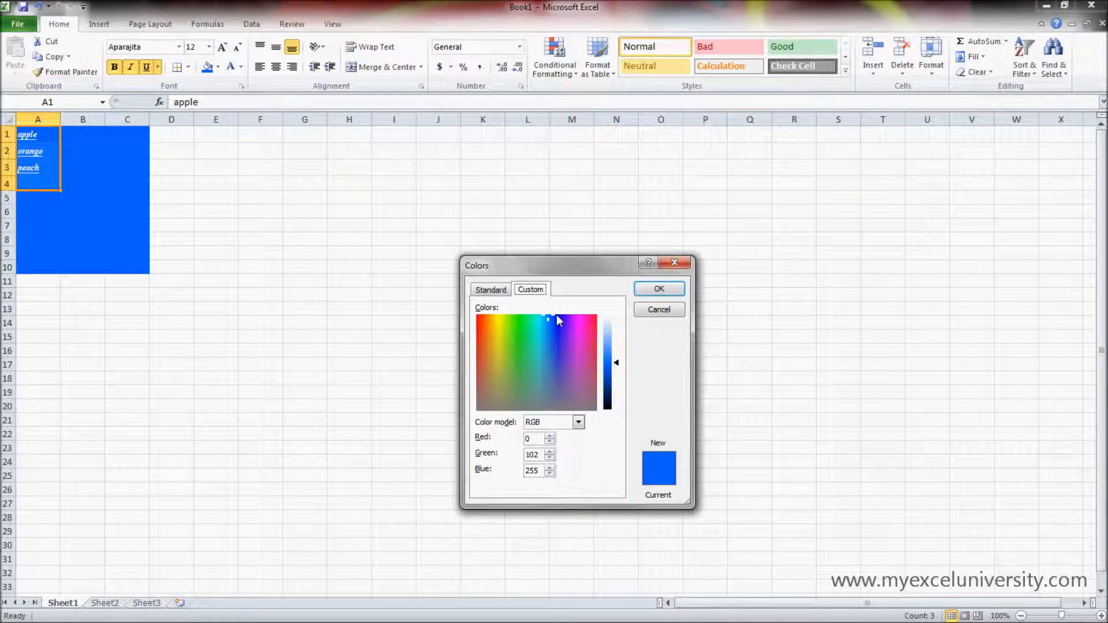
{"action": "left_click_drag", "start_coordinate": [552, 316], "coordinate": [506, 342]}
{"action": "mouse_move", "coordinate": [621, 371]}
{"action": "left_mouse_down"}
{"action": "mouse_move", "coordinate": [623, 349]}
{"action": "mouse_move", "coordinate": [626, 382]}
{"action": "left_mouse_up"}
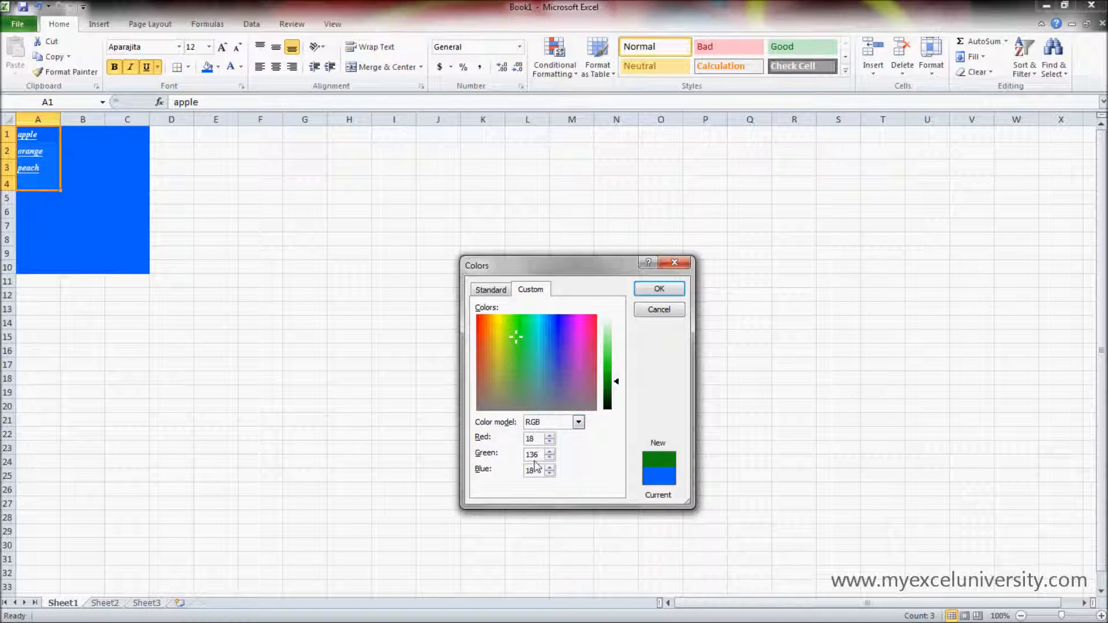
{"action": "left_click", "coordinate": [659, 288]}
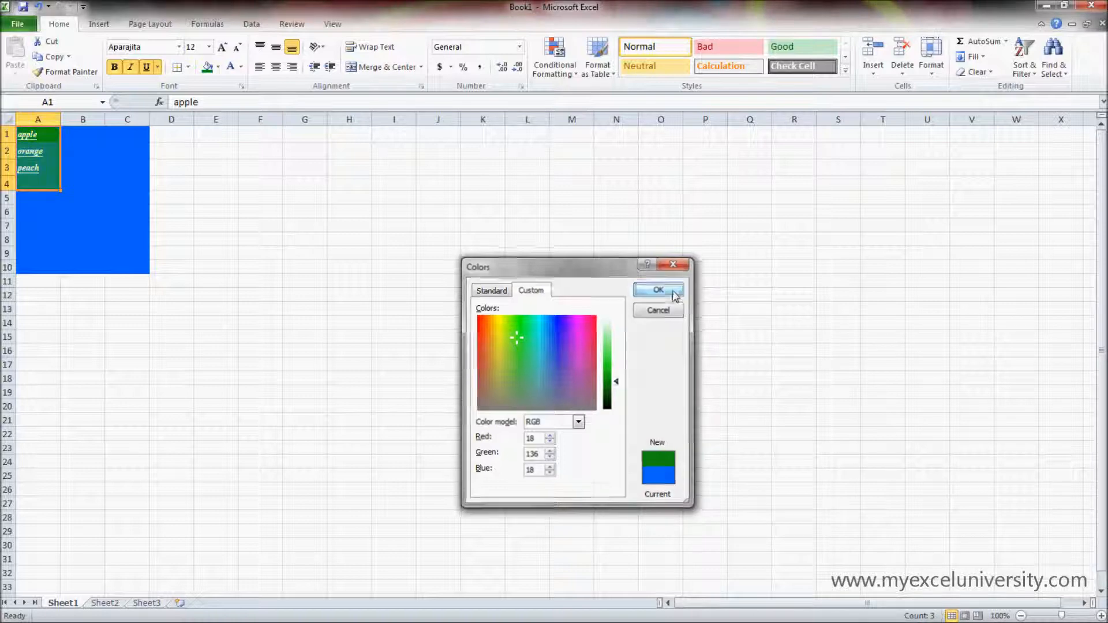
{"action": "left_click", "coordinate": [254, 232]}
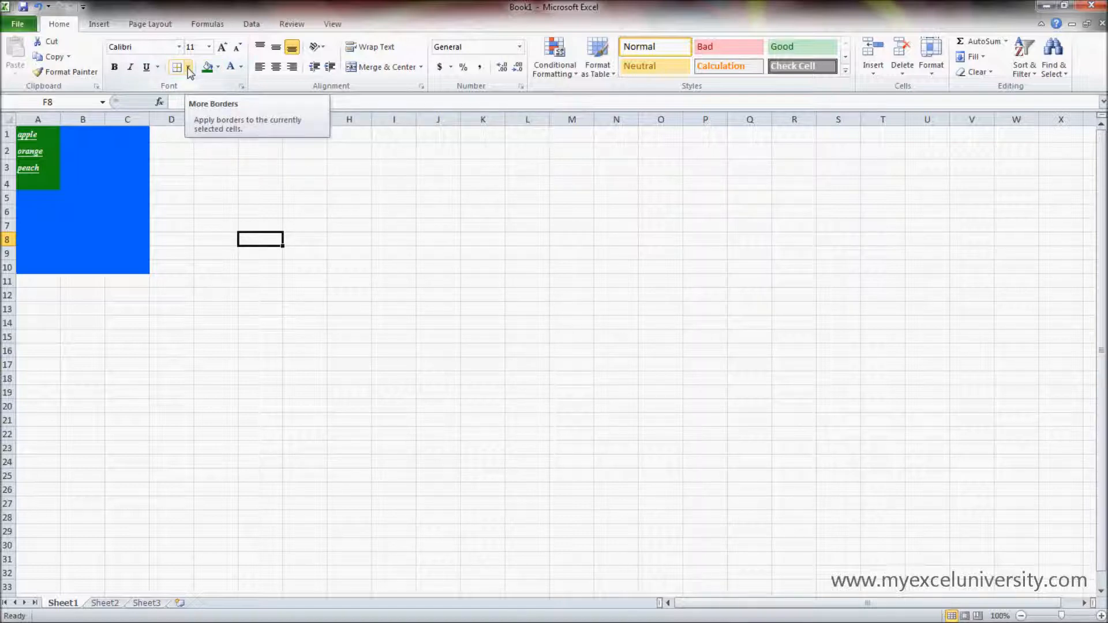
{"action": "left_click", "coordinate": [129, 144]}
{"action": "left_click", "coordinate": [123, 180]}
{"action": "left_click", "coordinate": [130, 164]}
{"action": "left_click", "coordinate": [212, 267]}
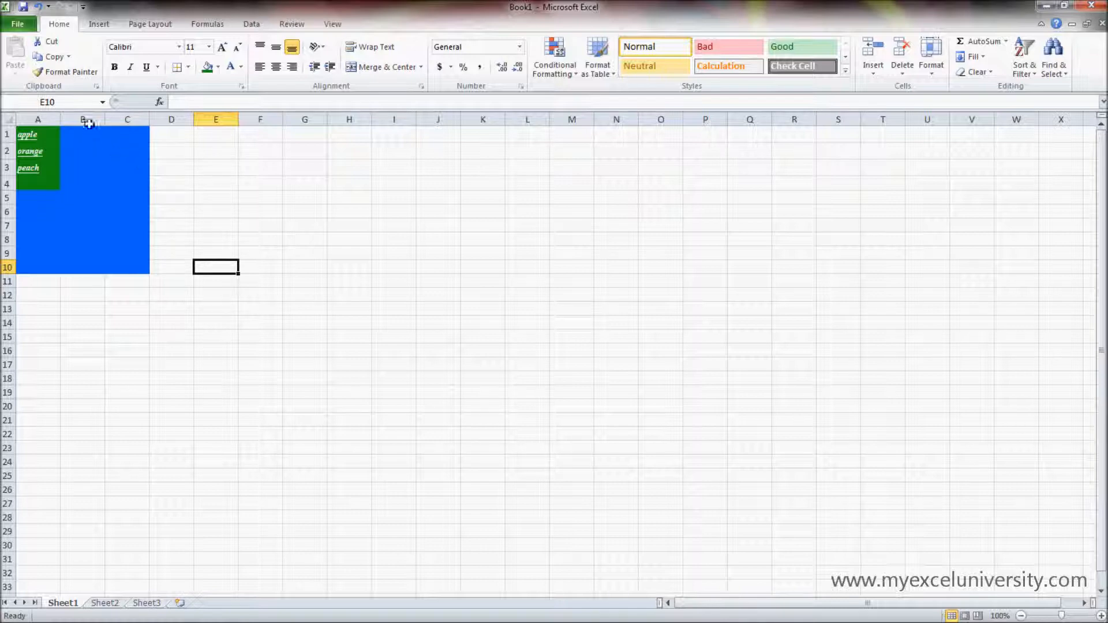
Step: Fill cell A4 with the recently used blue so it matches the surrounding block
{"action": "left_click_drag", "start_coordinate": [55, 133], "coordinate": [58, 168]}
{"action": "left_click", "coordinate": [47, 184]}
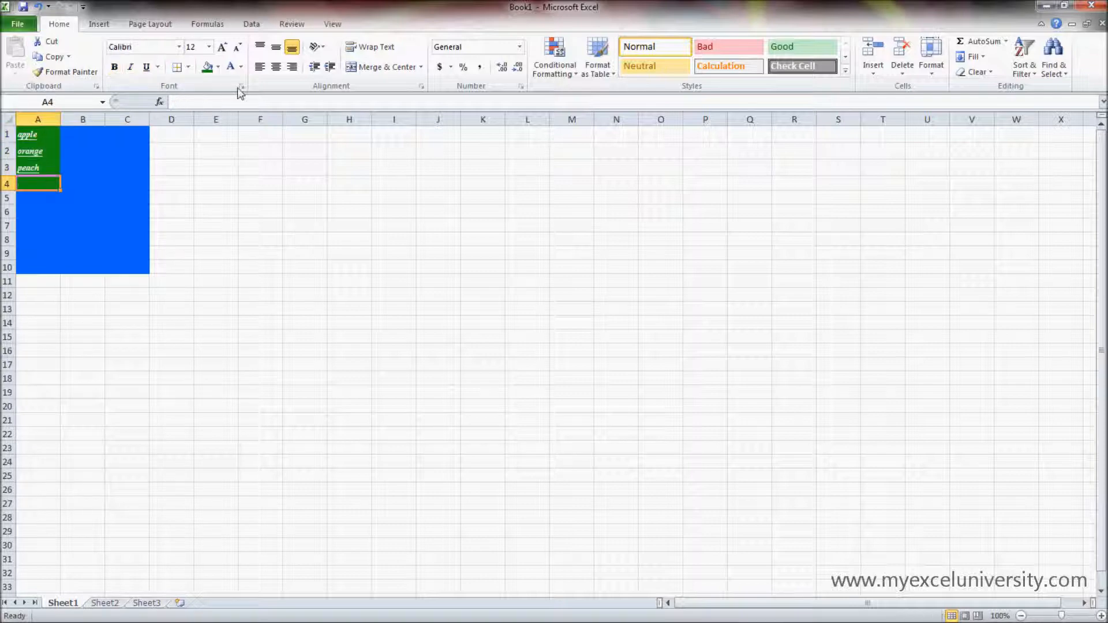
{"action": "left_click", "coordinate": [219, 68]}
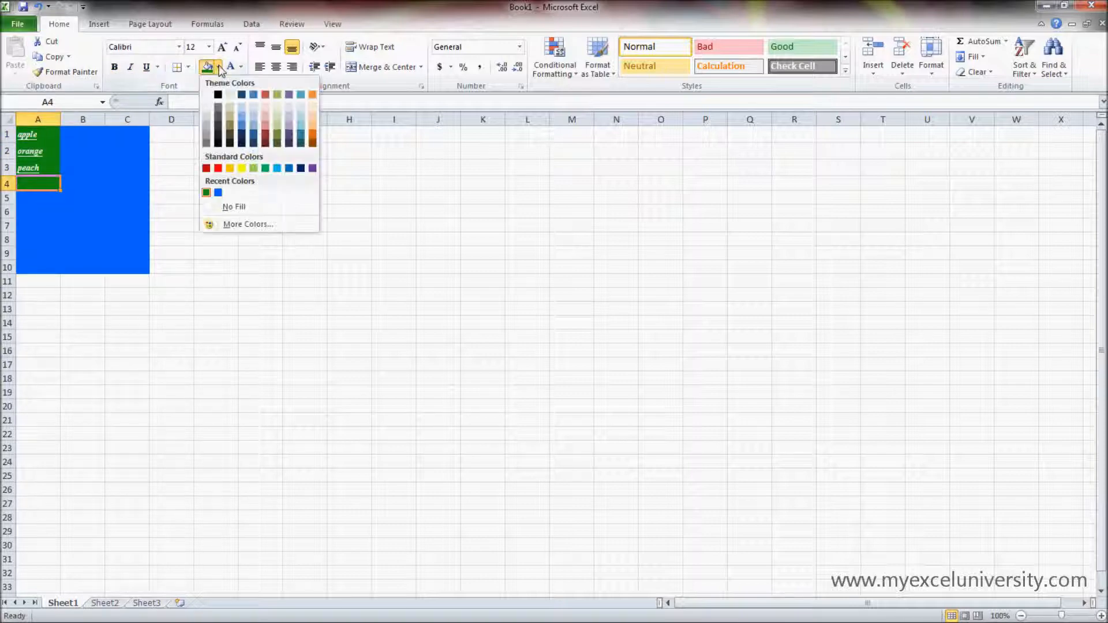
{"action": "left_click", "coordinate": [218, 192]}
{"action": "left_click", "coordinate": [81, 226]}
Step: Add a bottom border to the fruit names in A1:A3
{"action": "left_click_drag", "start_coordinate": [44, 133], "coordinate": [46, 167]}
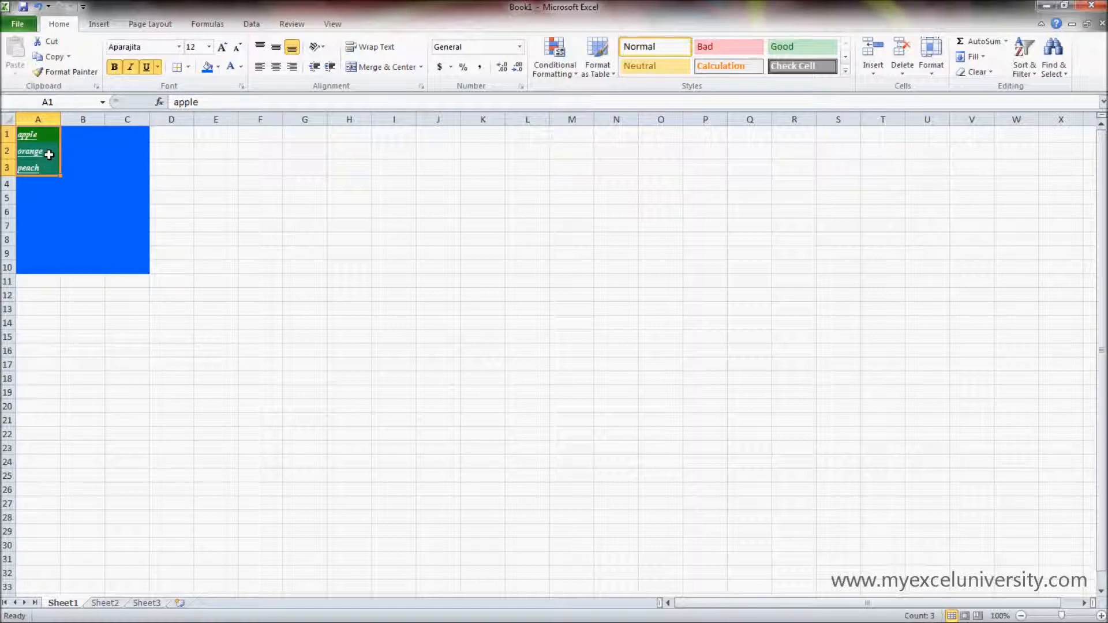
{"action": "left_click", "coordinate": [189, 67]}
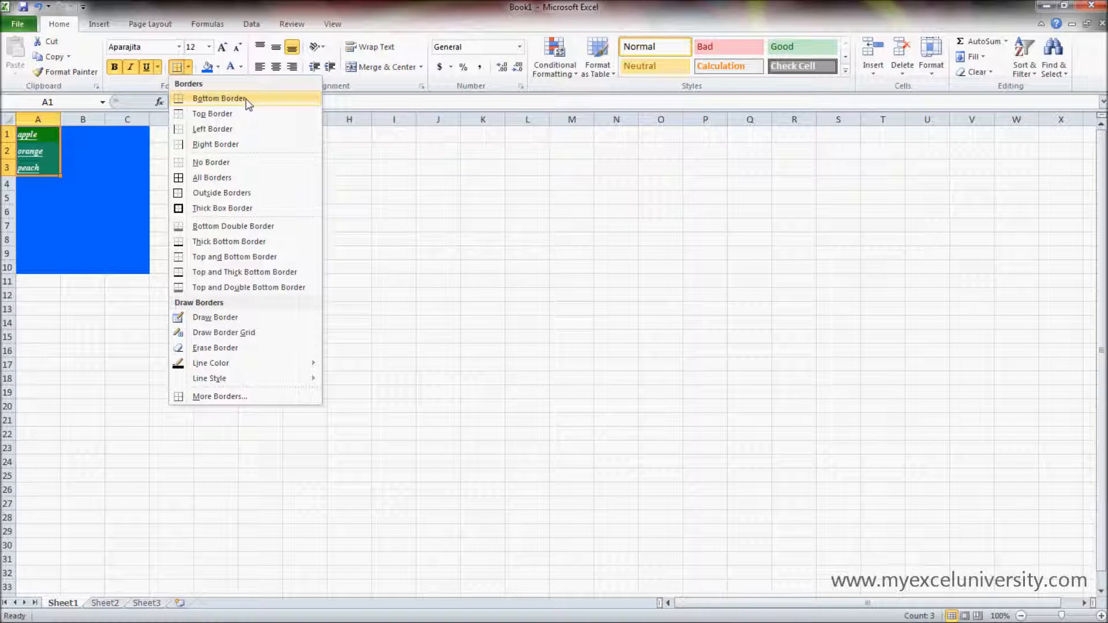
{"action": "left_click", "coordinate": [230, 114]}
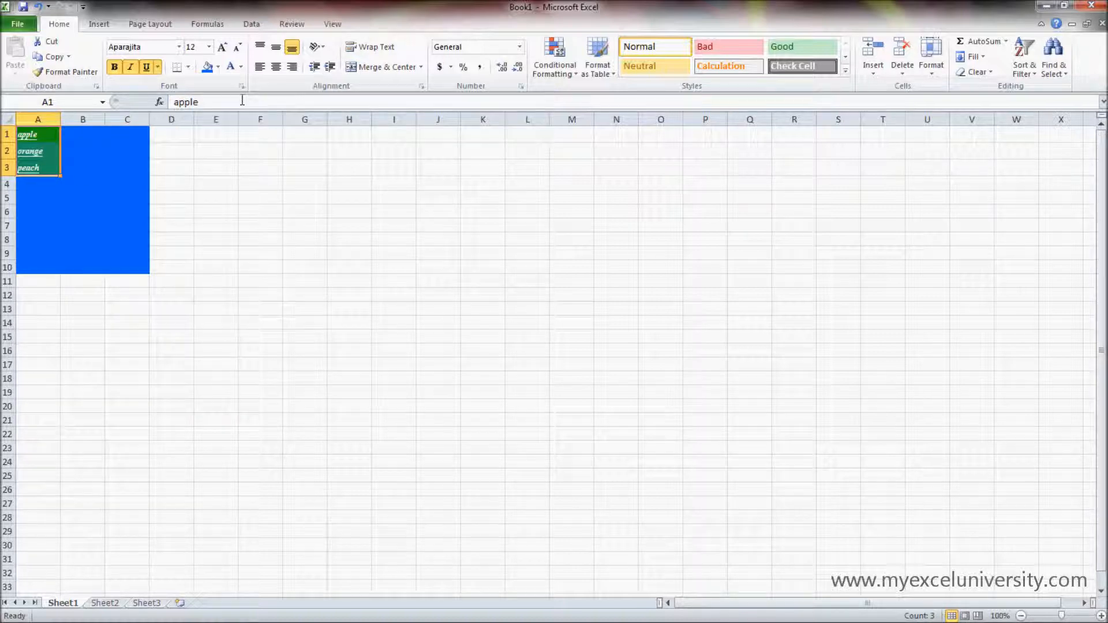
{"action": "left_click", "coordinate": [116, 189]}
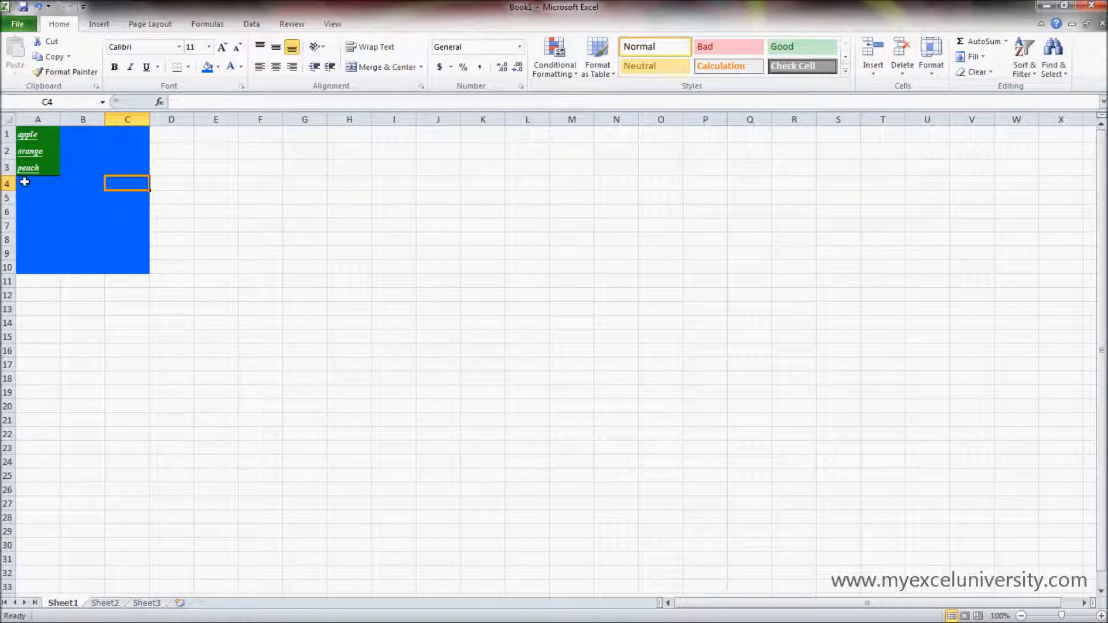
{"action": "left_click_drag", "start_coordinate": [50, 168], "coordinate": [51, 145]}
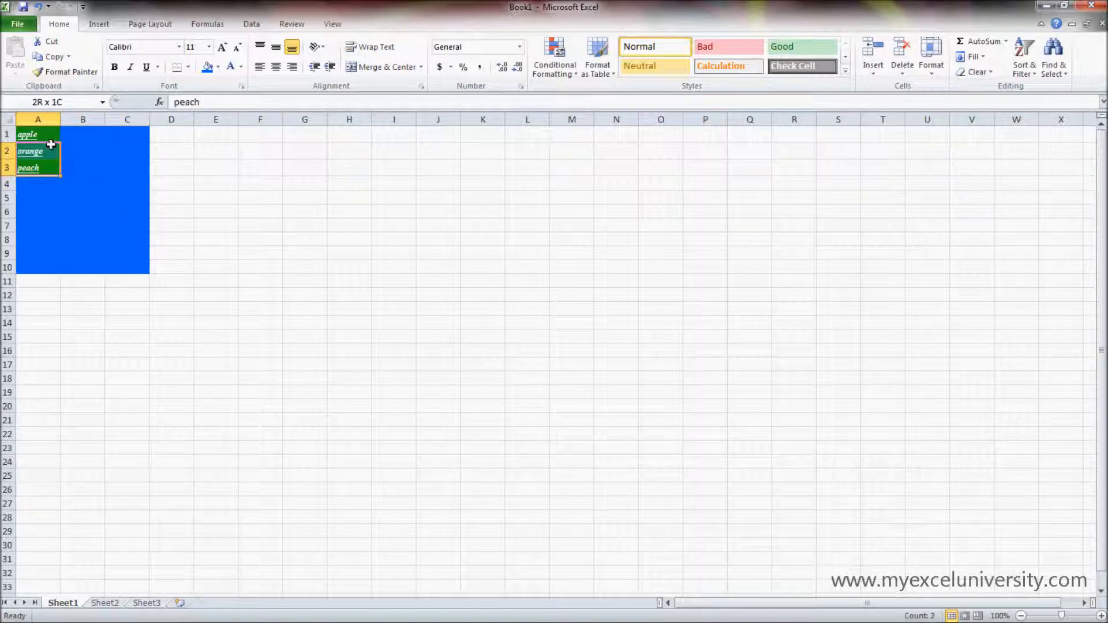
{"action": "left_click", "coordinate": [82, 169]}
{"action": "left_click", "coordinate": [144, 226]}
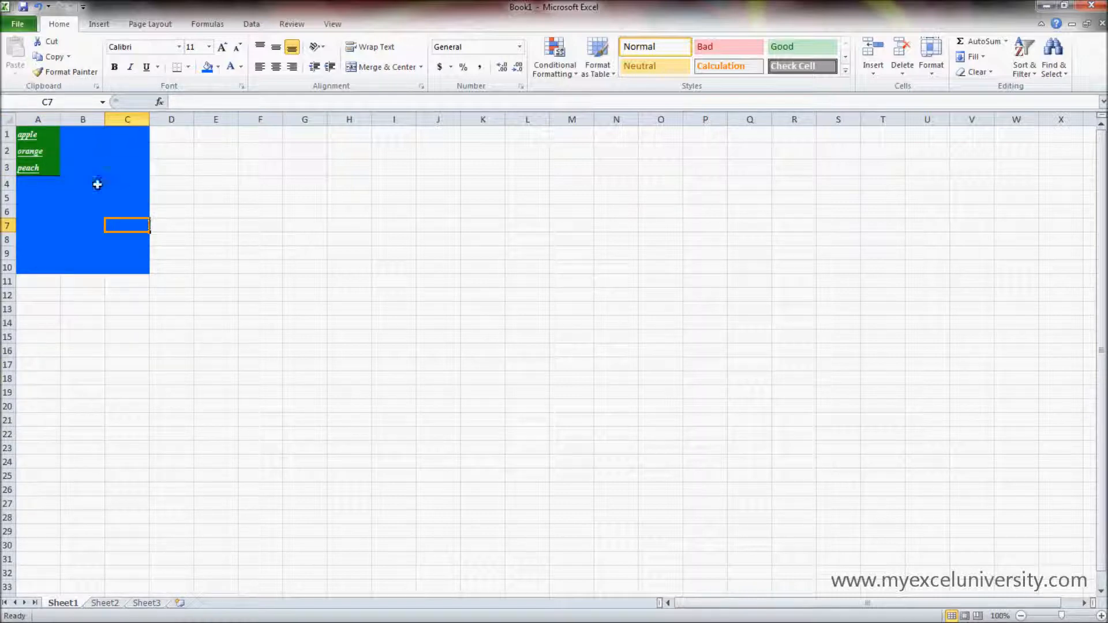
Step: Add a right border to the fruit cells A1:A3
{"action": "left_click_drag", "start_coordinate": [53, 134], "coordinate": [56, 167]}
{"action": "left_click", "coordinate": [189, 67]}
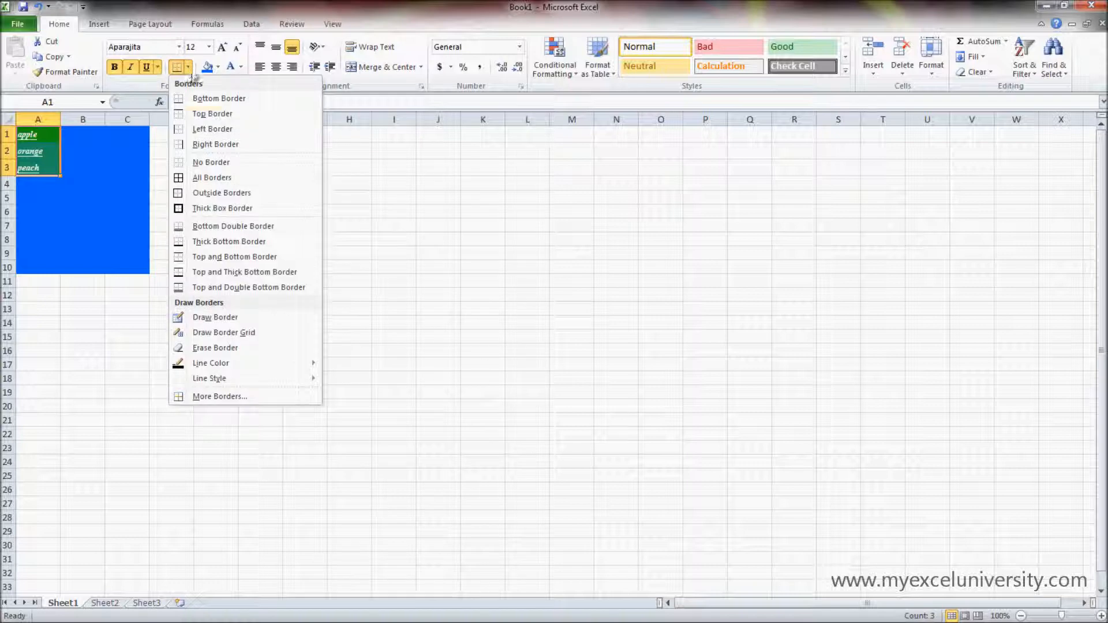
{"action": "left_click", "coordinate": [215, 144]}
{"action": "left_click", "coordinate": [127, 197]}
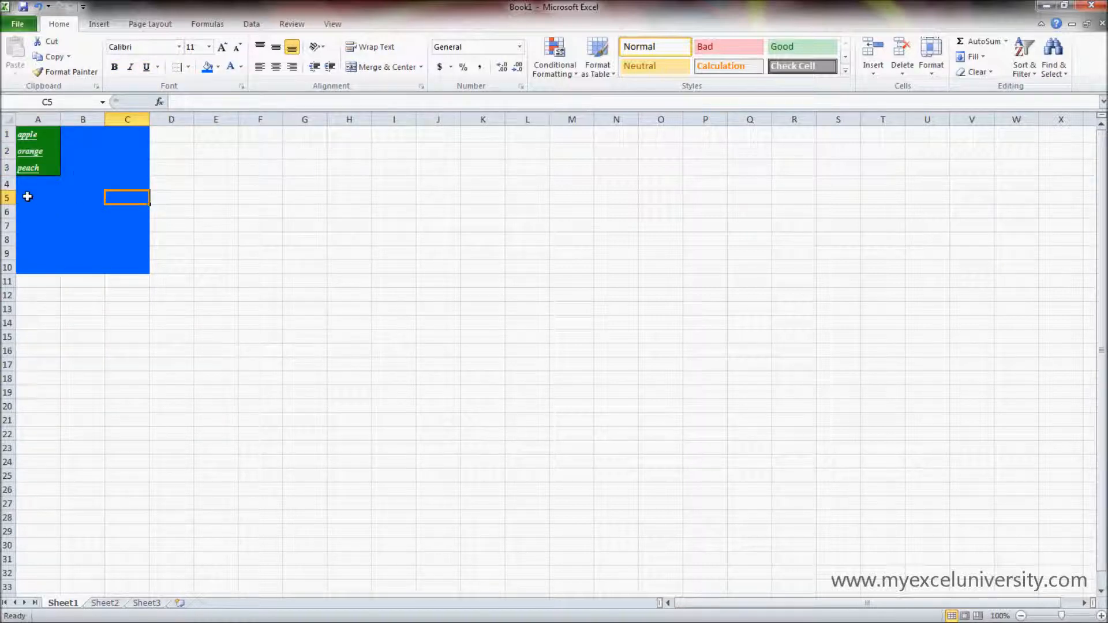
Step: Apply All Borders to the fruit cells A1:A3
{"action": "left_click_drag", "start_coordinate": [54, 131], "coordinate": [51, 167]}
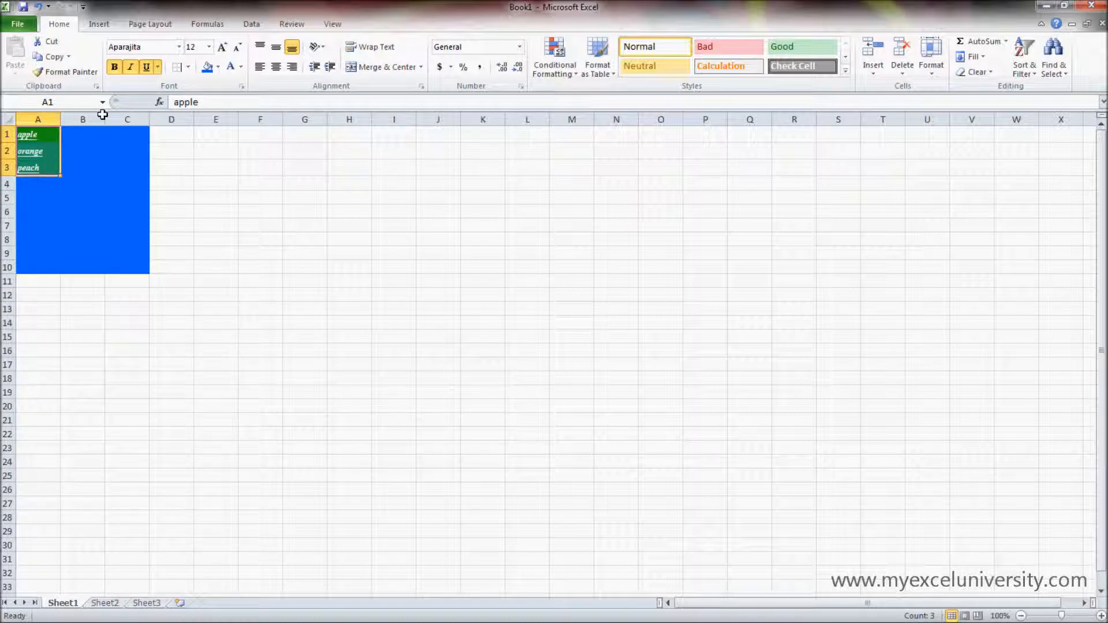
{"action": "left_click", "coordinate": [190, 67]}
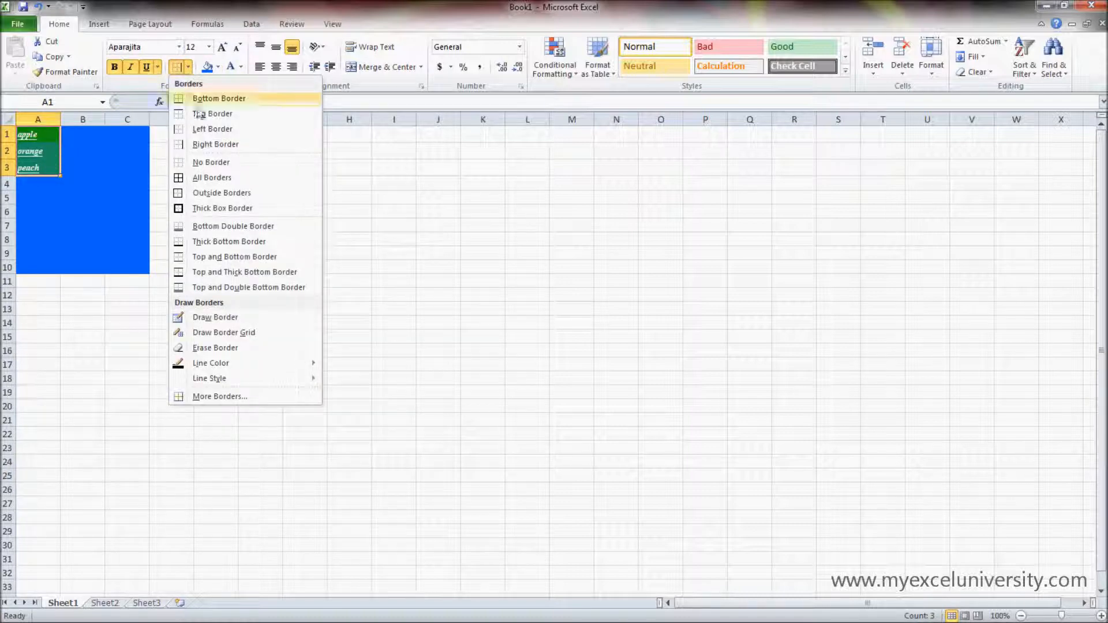
{"action": "left_click", "coordinate": [218, 178]}
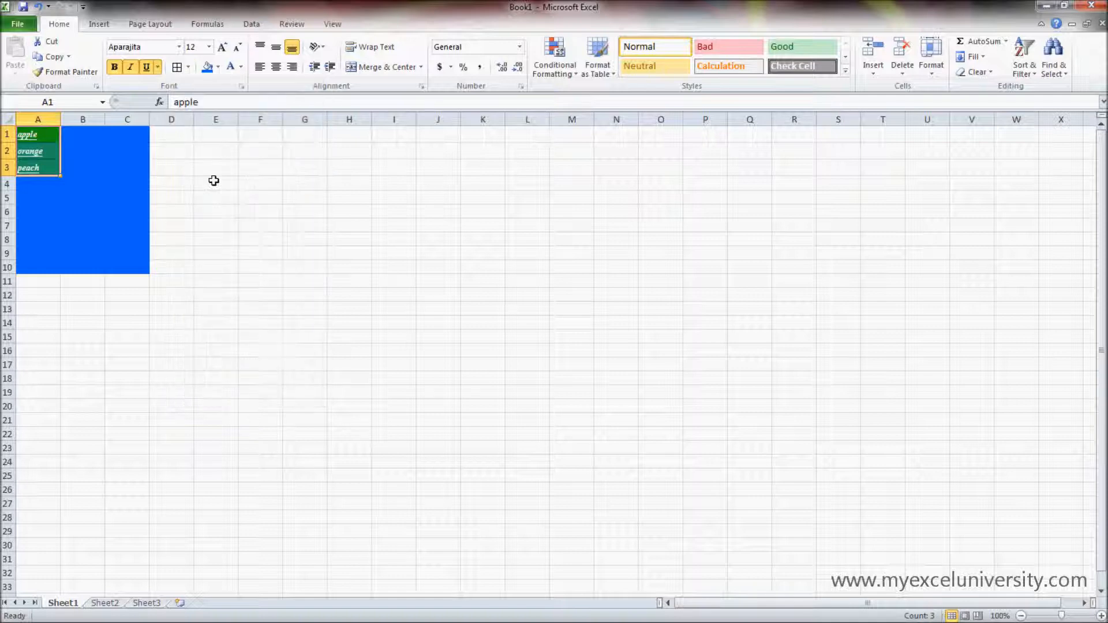
{"action": "left_click", "coordinate": [64, 213]}
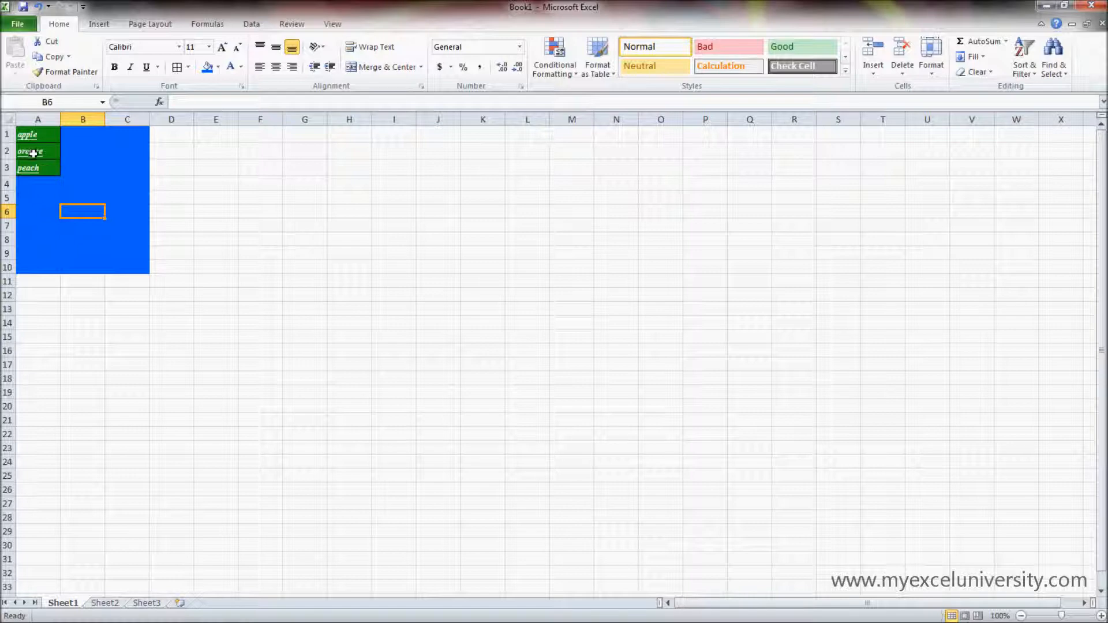
{"action": "left_click", "coordinate": [125, 183]}
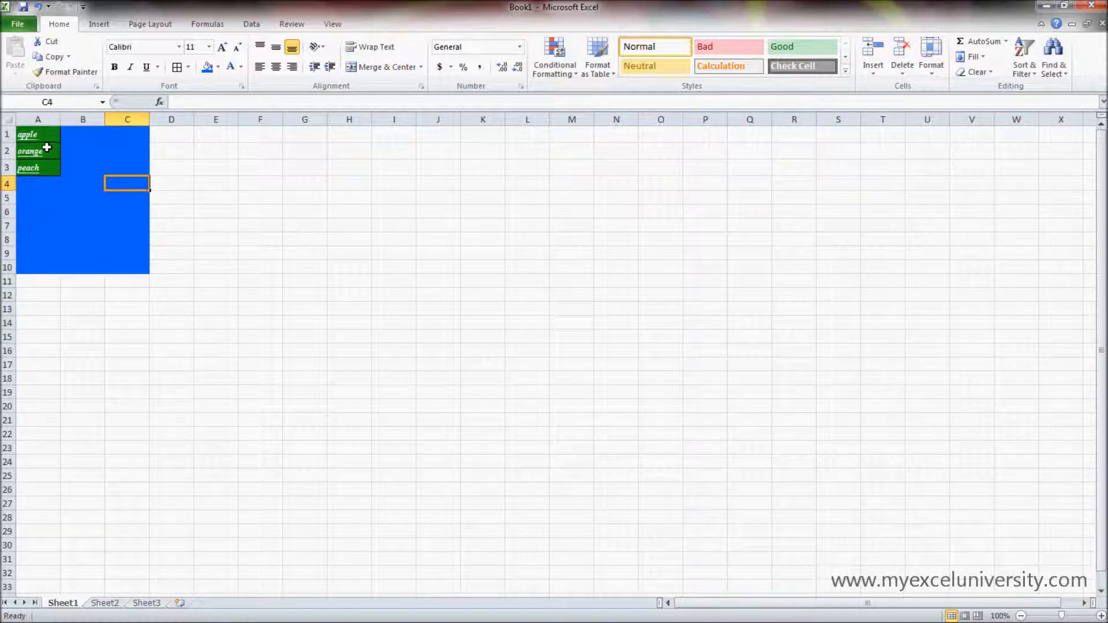
{"action": "left_click", "coordinate": [189, 67]}
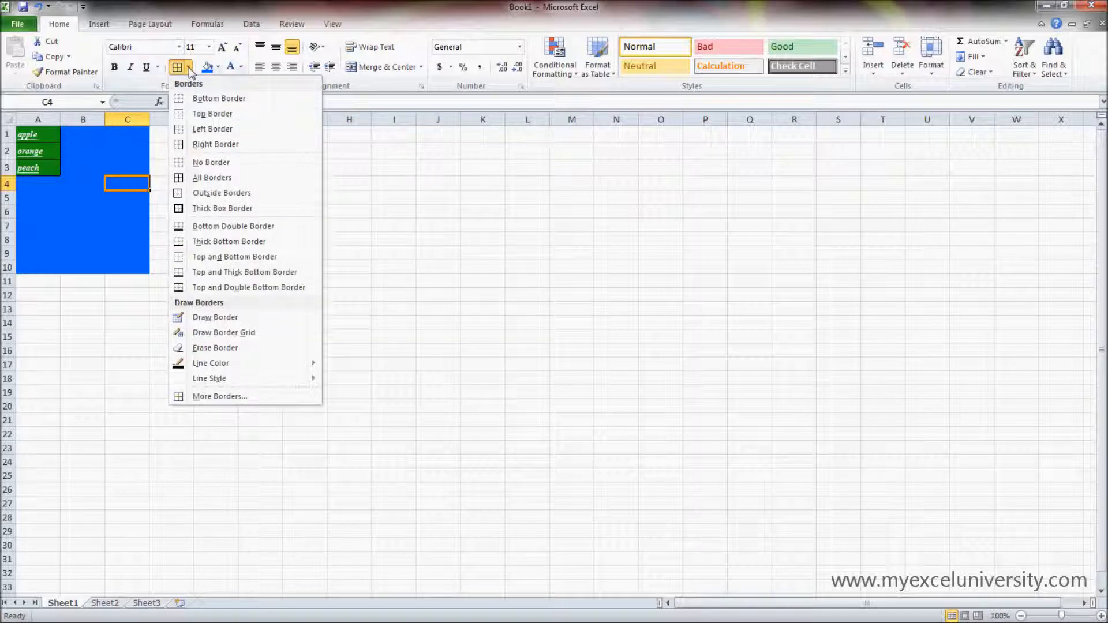
{"action": "left_click", "coordinate": [74, 136]}
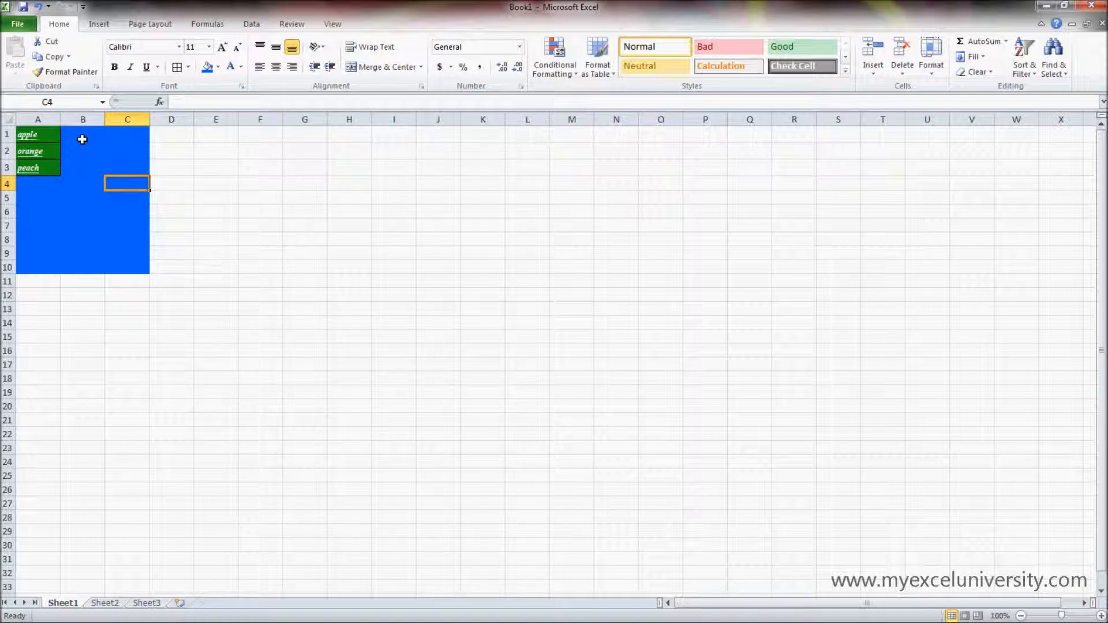
{"action": "left_click_drag", "start_coordinate": [86, 134], "coordinate": [87, 266]}
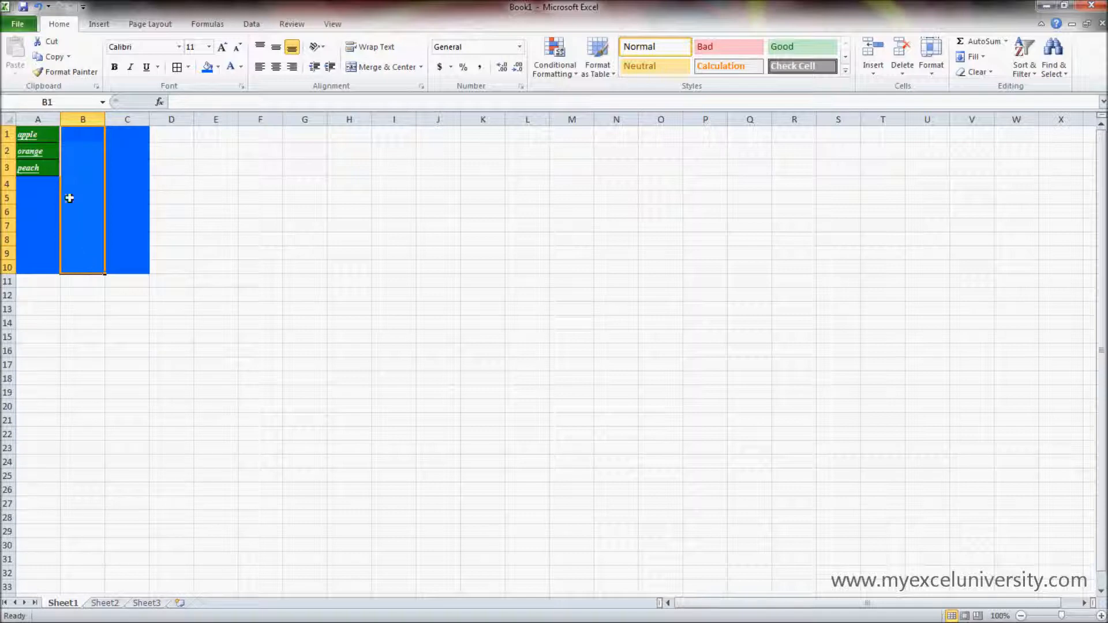
{"action": "left_click", "coordinate": [50, 184]}
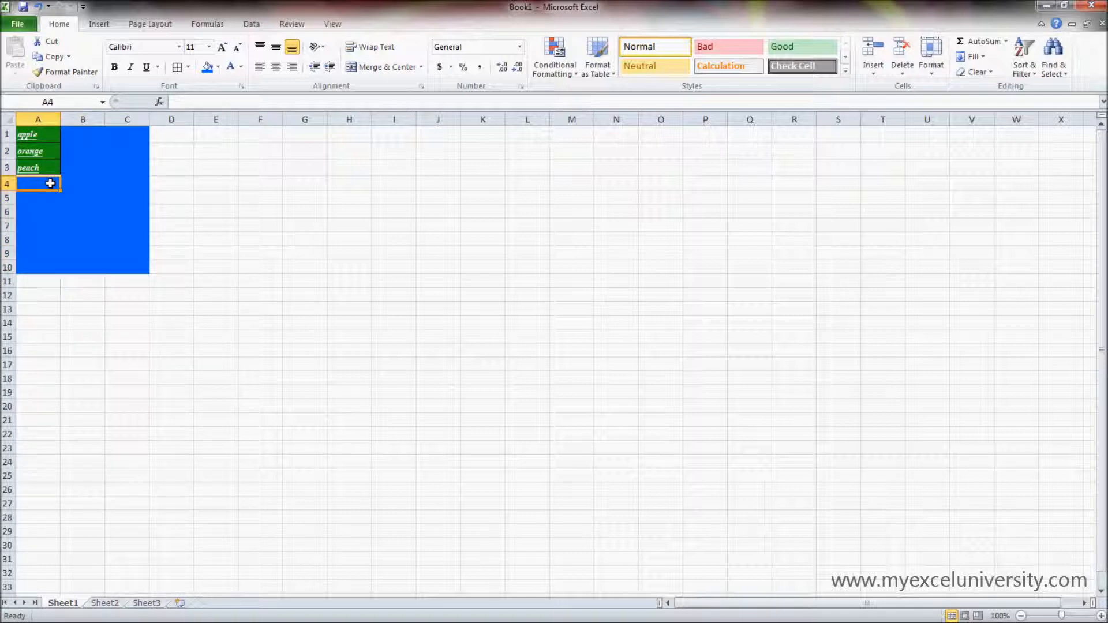
{"action": "left_click_drag", "start_coordinate": [88, 132], "coordinate": [77, 238]}
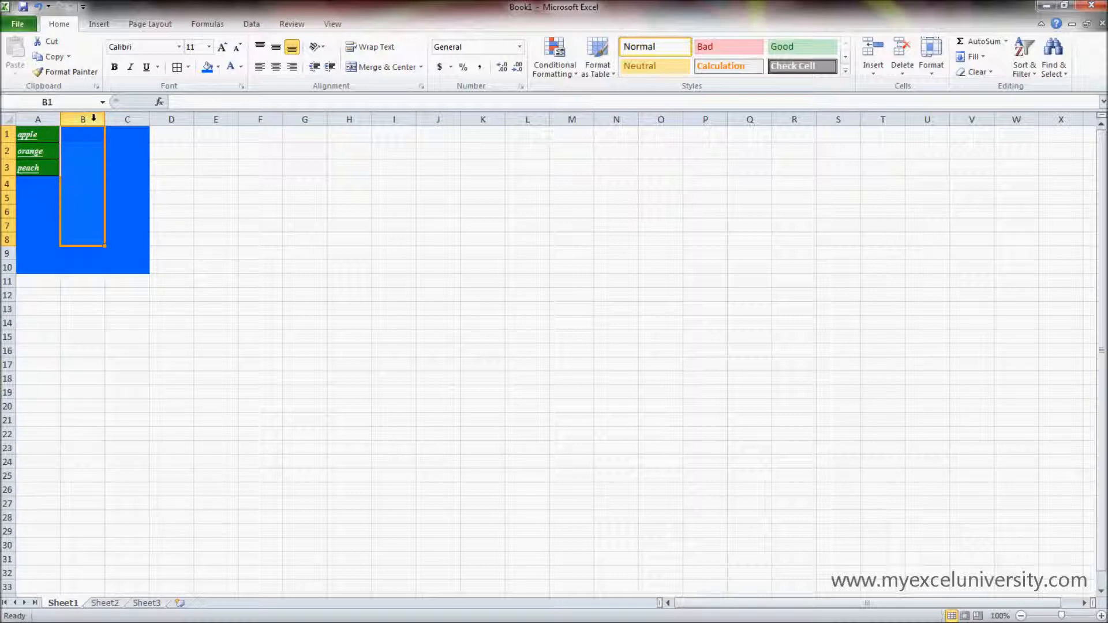
{"action": "left_click", "coordinate": [87, 197]}
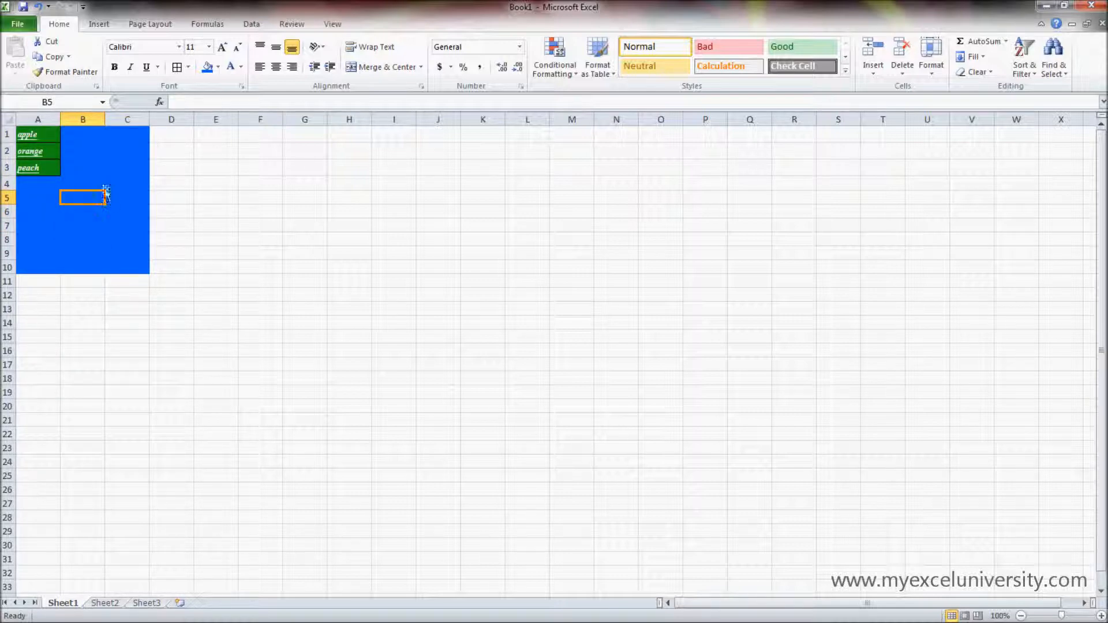
{"action": "left_click_drag", "start_coordinate": [36, 135], "coordinate": [129, 268]}
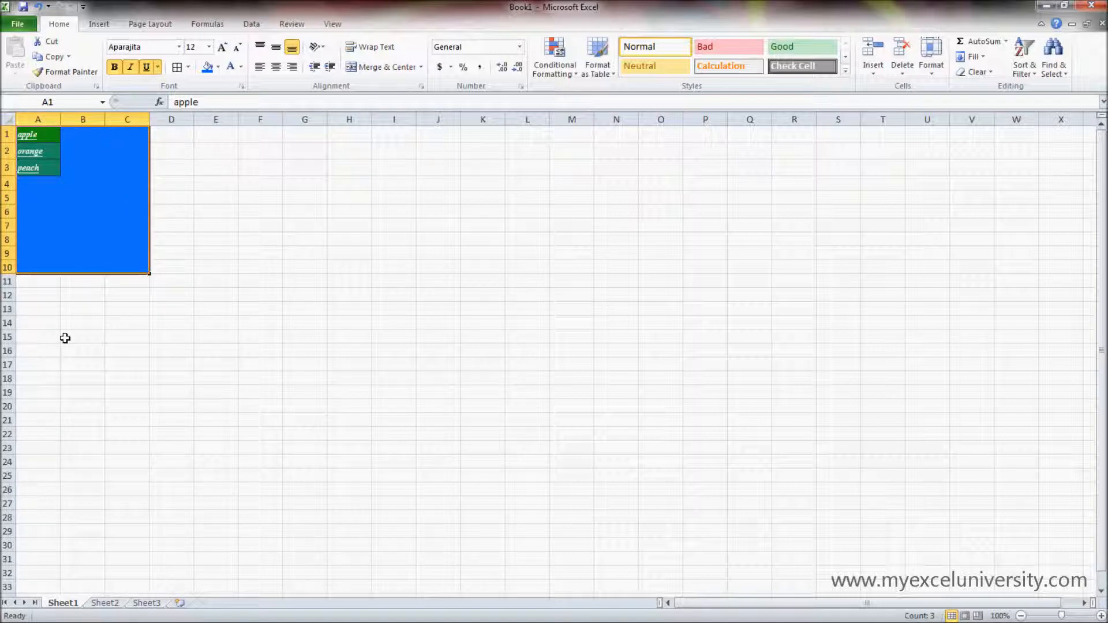
Step: Draw outline borders around the empty range D5:G11 and the blue block A1:C10 with Draw Border
{"action": "left_click", "coordinate": [121, 169]}
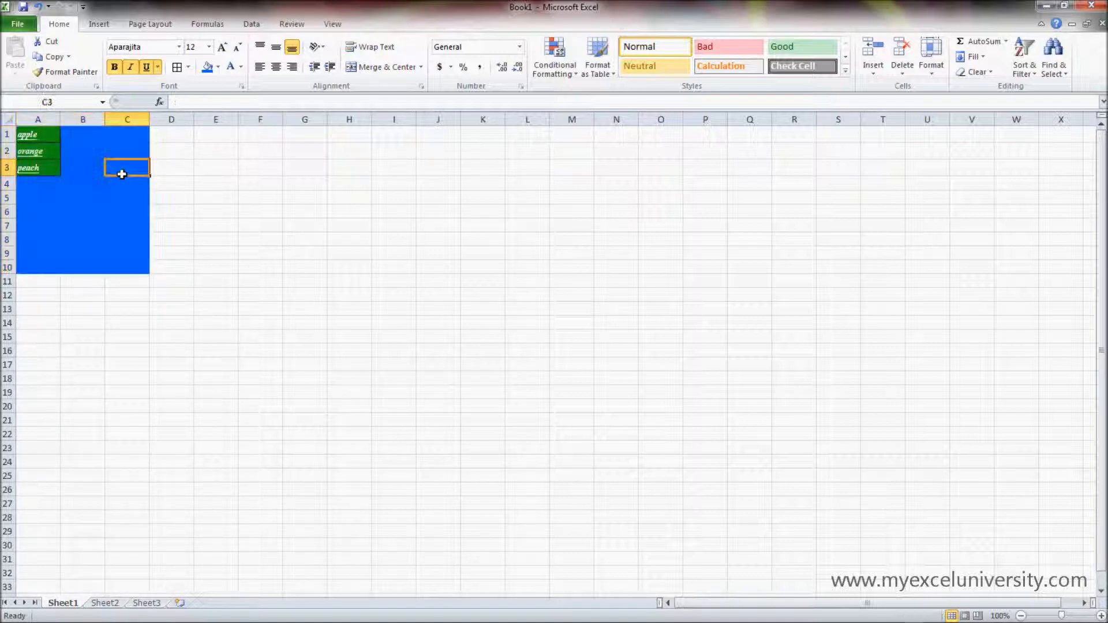
{"action": "left_click", "coordinate": [188, 68]}
{"action": "left_click", "coordinate": [243, 321]}
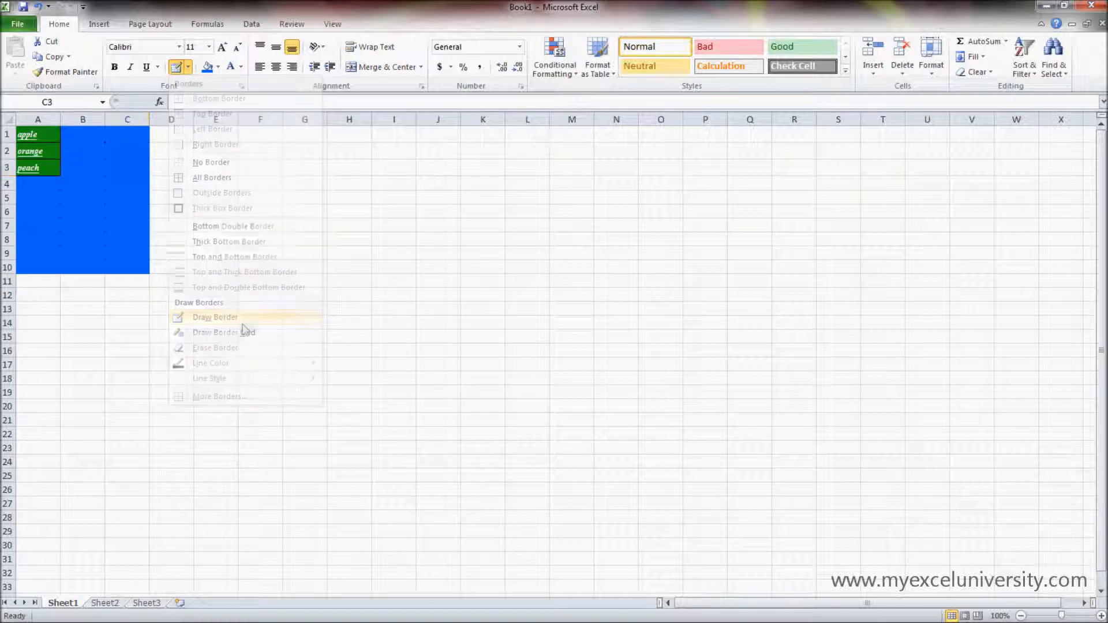
{"action": "mouse_move", "coordinate": [182, 186]}
{"action": "left_mouse_down"}
{"action": "mouse_move", "coordinate": [320, 262]}
{"action": "mouse_move", "coordinate": [514, 265]}
{"action": "mouse_move", "coordinate": [487, 158]}
{"action": "mouse_move", "coordinate": [380, 328]}
{"action": "mouse_move", "coordinate": [168, 426]}
{"action": "mouse_move", "coordinate": [205, 220]}
{"action": "mouse_move", "coordinate": [299, 281]}
{"action": "left_mouse_up"}
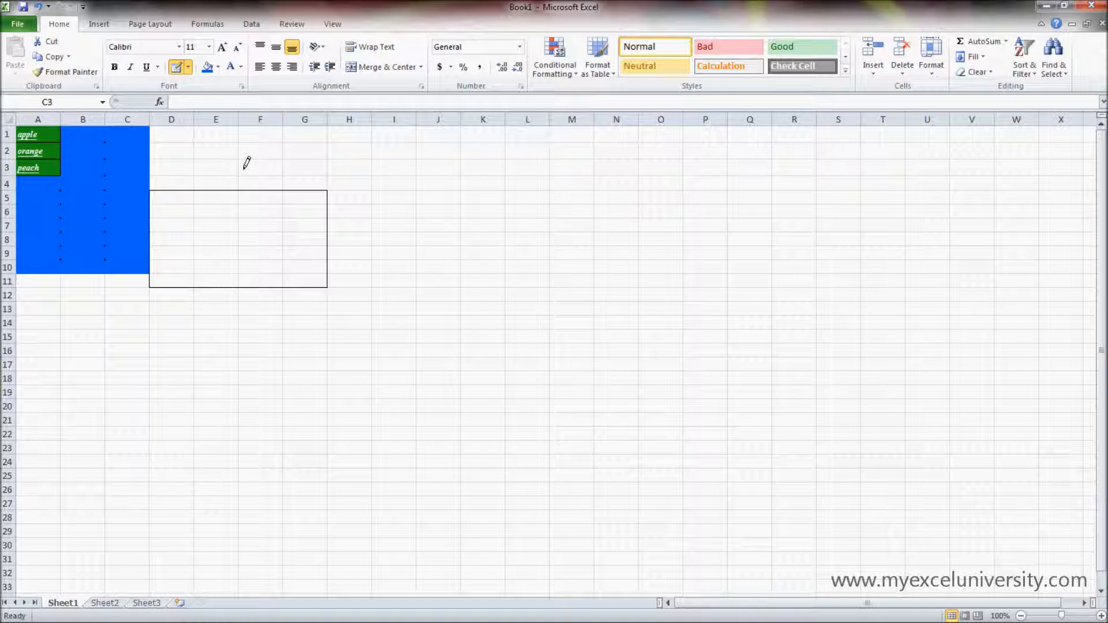
{"action": "mouse_move", "coordinate": [42, 127]}
{"action": "left_mouse_down"}
{"action": "mouse_move", "coordinate": [89, 173]}
{"action": "mouse_move", "coordinate": [144, 267]}
{"action": "left_mouse_up"}
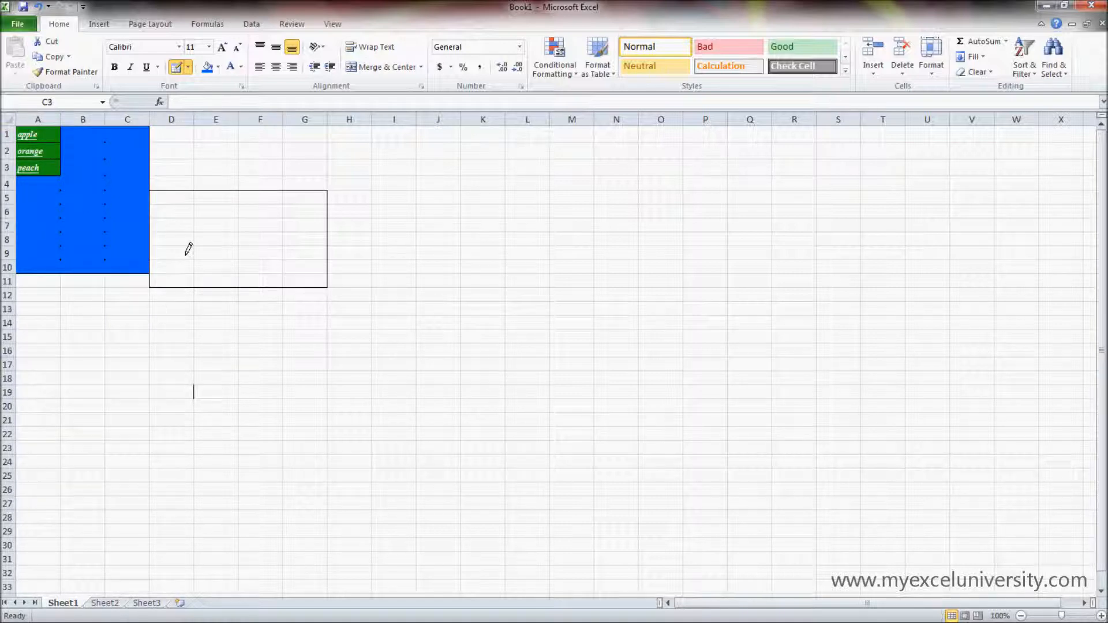
Step: Undo the drawn borders and redraw a single outline around the blue block A1:C10
{"action": "key", "text": "ctrl+z"}
{"action": "key", "text": "ctrl+z"}
{"action": "key", "text": "ctrl+z"}
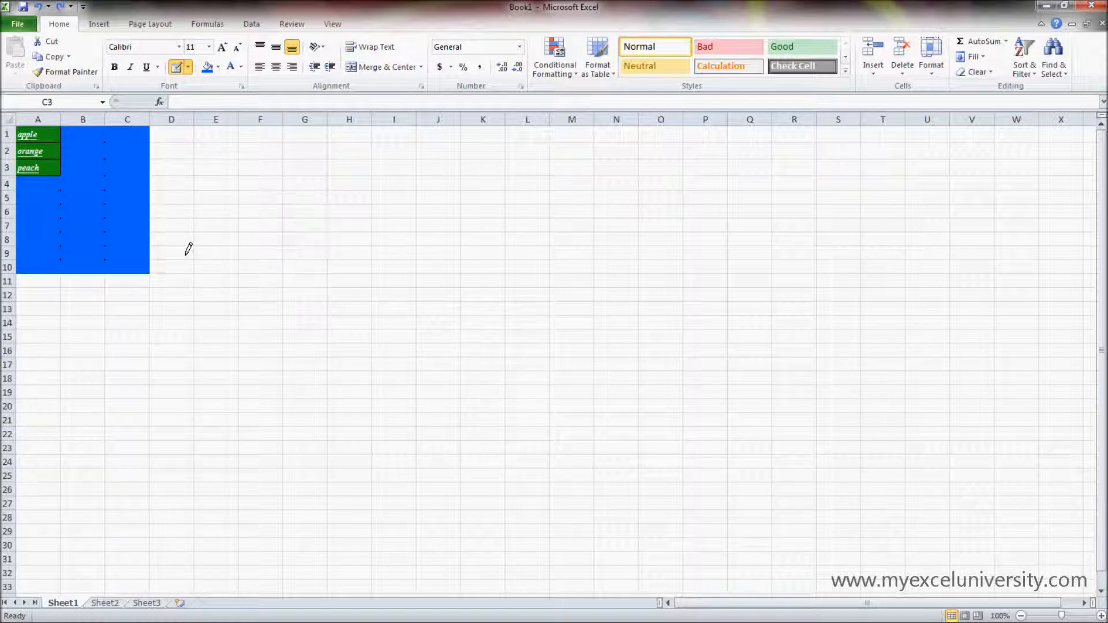
{"action": "mouse_move", "coordinate": [38, 129]}
{"action": "left_mouse_down"}
{"action": "mouse_move", "coordinate": [89, 141]}
{"action": "mouse_move", "coordinate": [146, 266]}
{"action": "left_mouse_up"}
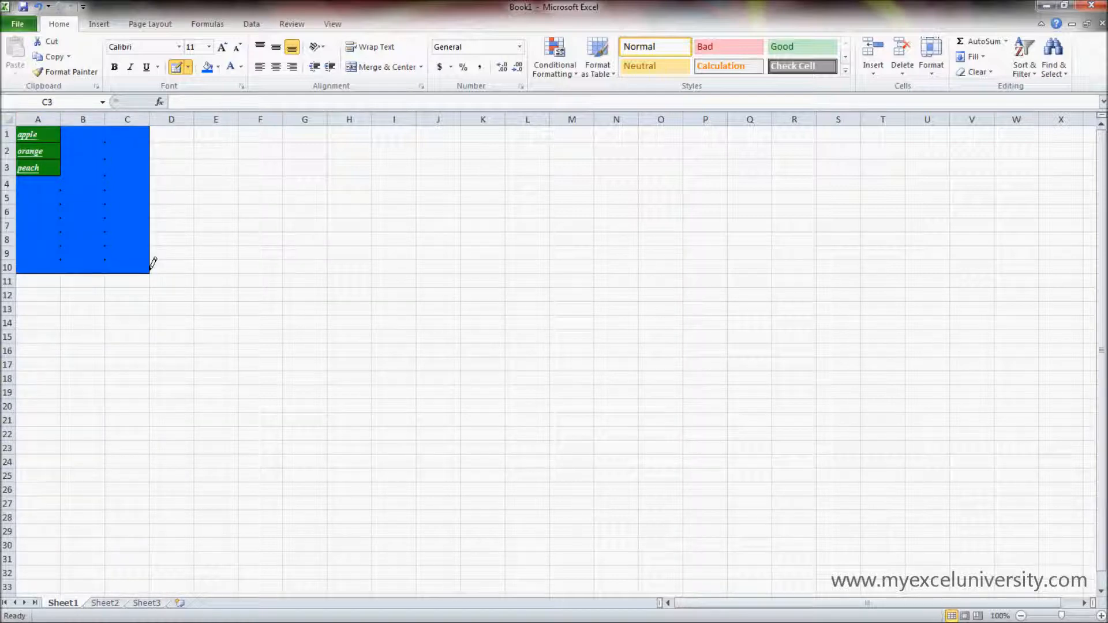
Step: Draw a full border grid over the cells A1:C10 with Draw Border Grid
{"action": "left_click", "coordinate": [188, 67]}
{"action": "left_click", "coordinate": [254, 335]}
{"action": "mouse_move", "coordinate": [57, 135]}
{"action": "left_mouse_down"}
{"action": "mouse_move", "coordinate": [131, 210]}
{"action": "mouse_move", "coordinate": [148, 260]}
{"action": "left_mouse_up"}
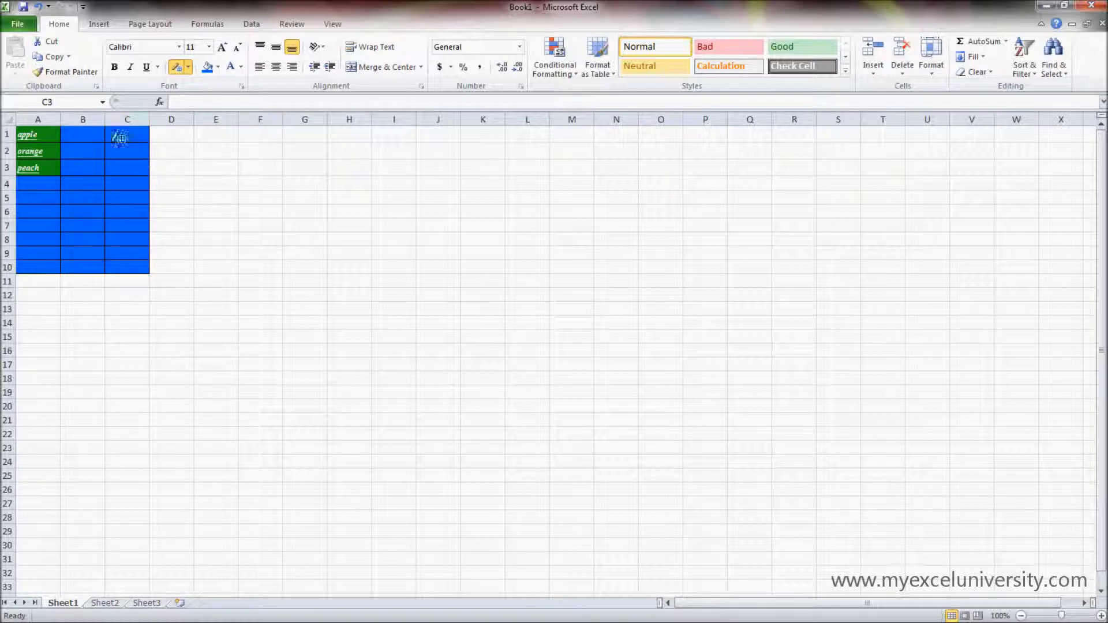
Step: Erase the borders of C5:C10 and the right edge of C3:C4 with Erase Border
{"action": "left_click", "coordinate": [189, 68]}
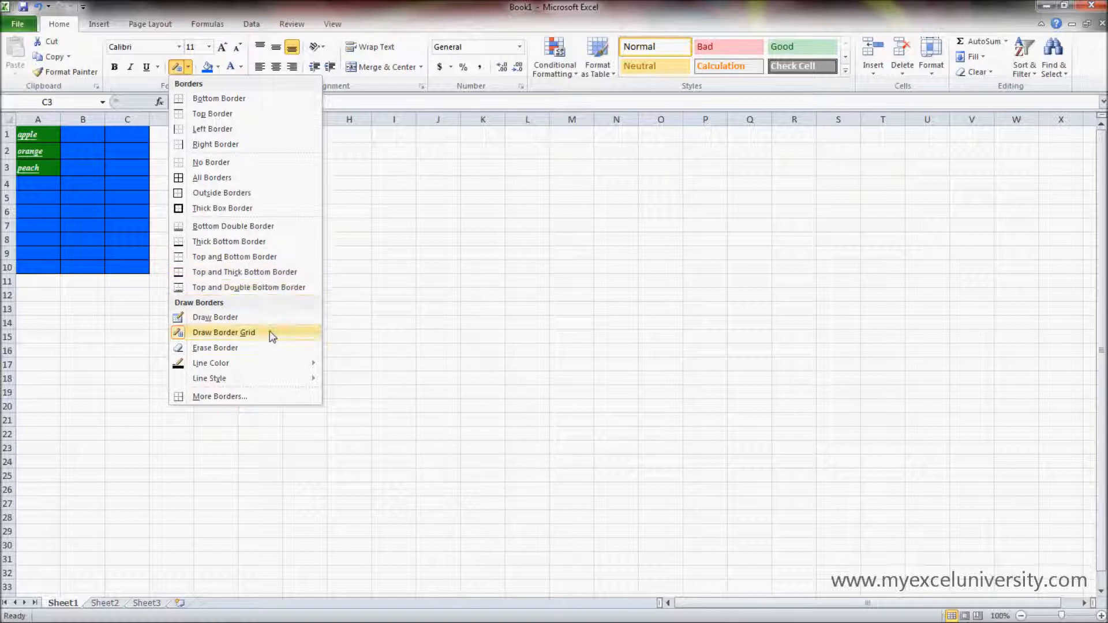
{"action": "left_click", "coordinate": [270, 348]}
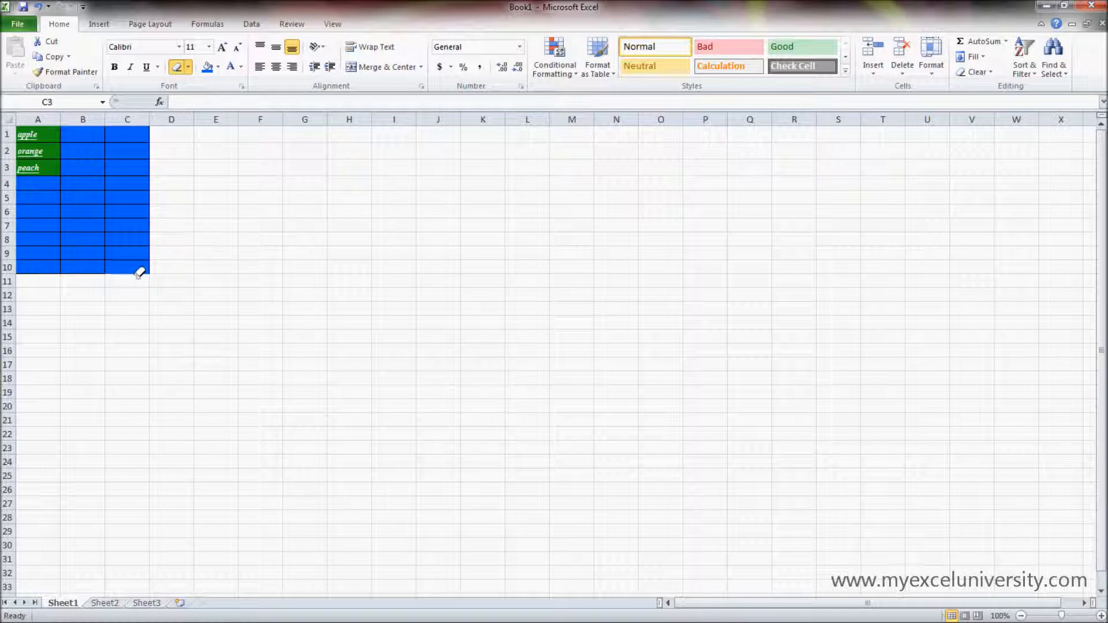
{"action": "left_click_drag", "start_coordinate": [128, 267], "coordinate": [128, 194]}
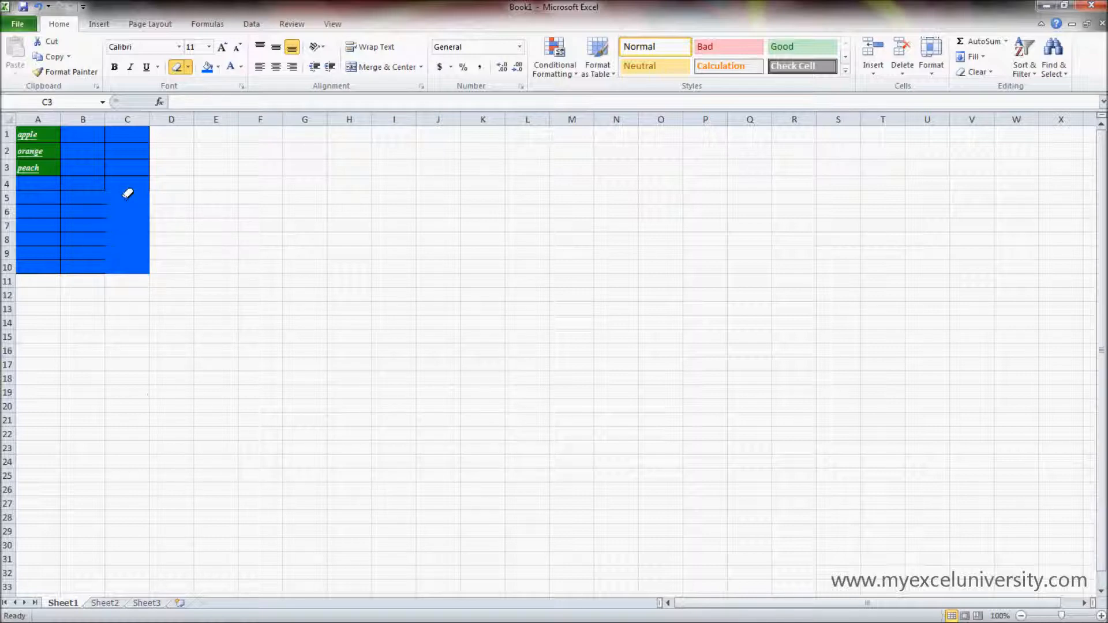
{"action": "left_click_drag", "start_coordinate": [145, 188], "coordinate": [145, 165]}
Step: Review the border line colors and styles, and add a right border to cell C3 through the Format Cells border settings
{"action": "left_click", "coordinate": [189, 67]}
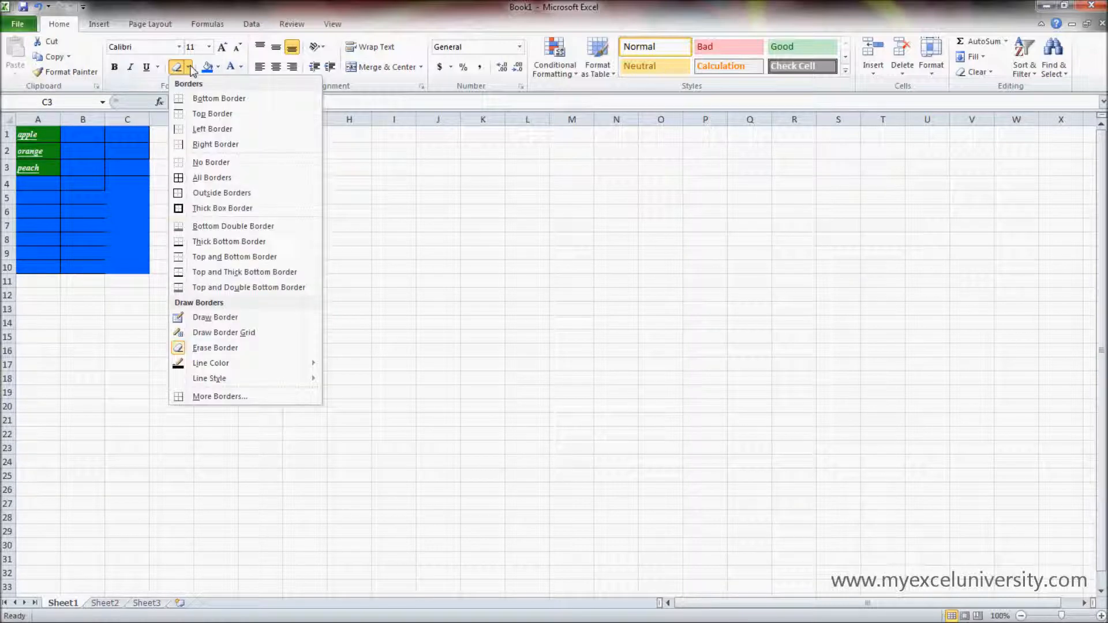
{"action": "mouse_move", "coordinate": [226, 363]}
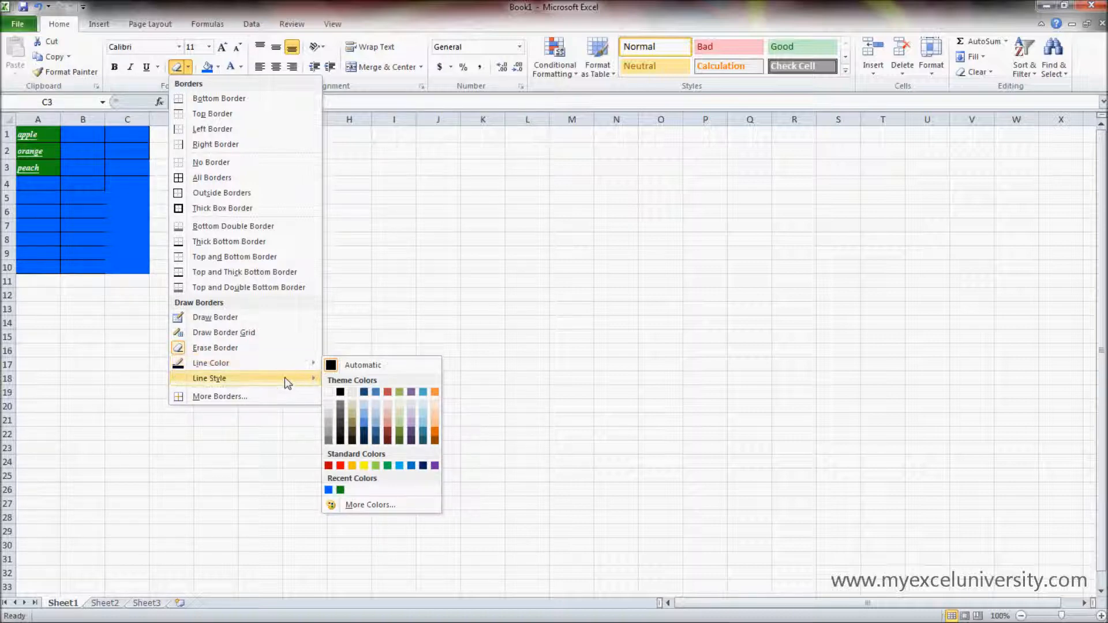
{"action": "mouse_move", "coordinate": [306, 378]}
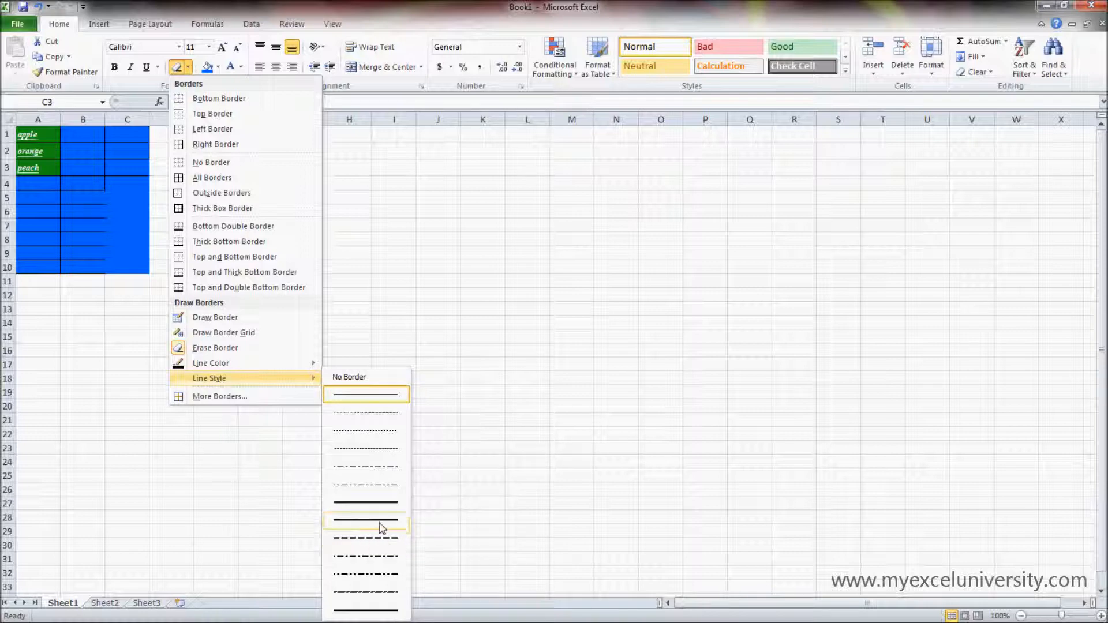
{"action": "left_click", "coordinate": [259, 396]}
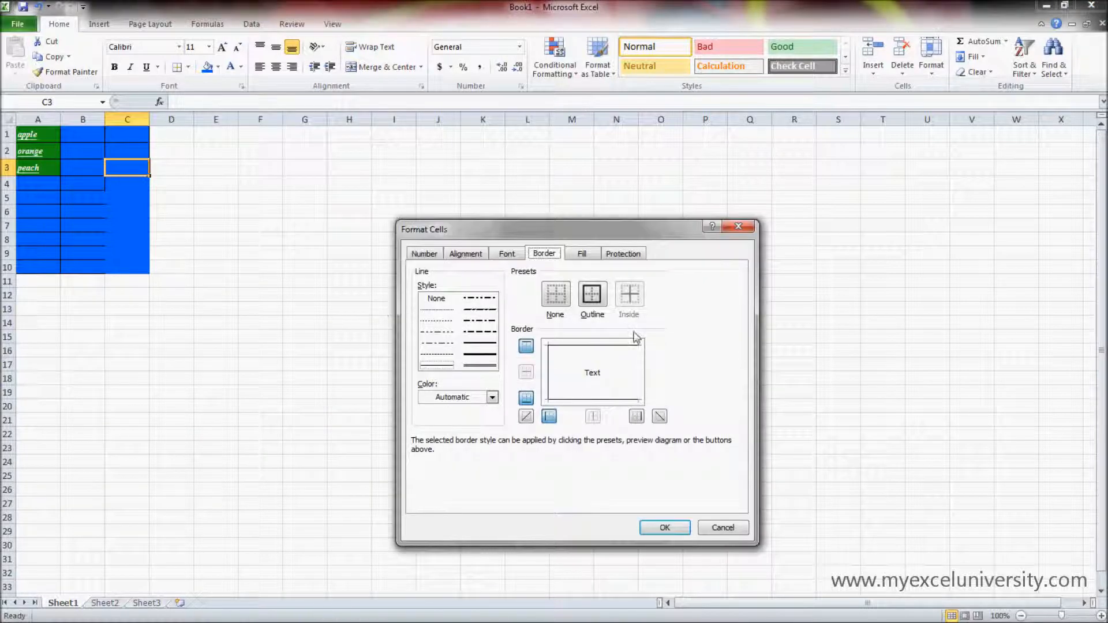
{"action": "left_click", "coordinate": [527, 347]}
{"action": "left_click", "coordinate": [527, 347]}
{"action": "left_click", "coordinate": [527, 347]}
{"action": "left_click", "coordinate": [527, 347]}
{"action": "left_click", "coordinate": [638, 417]}
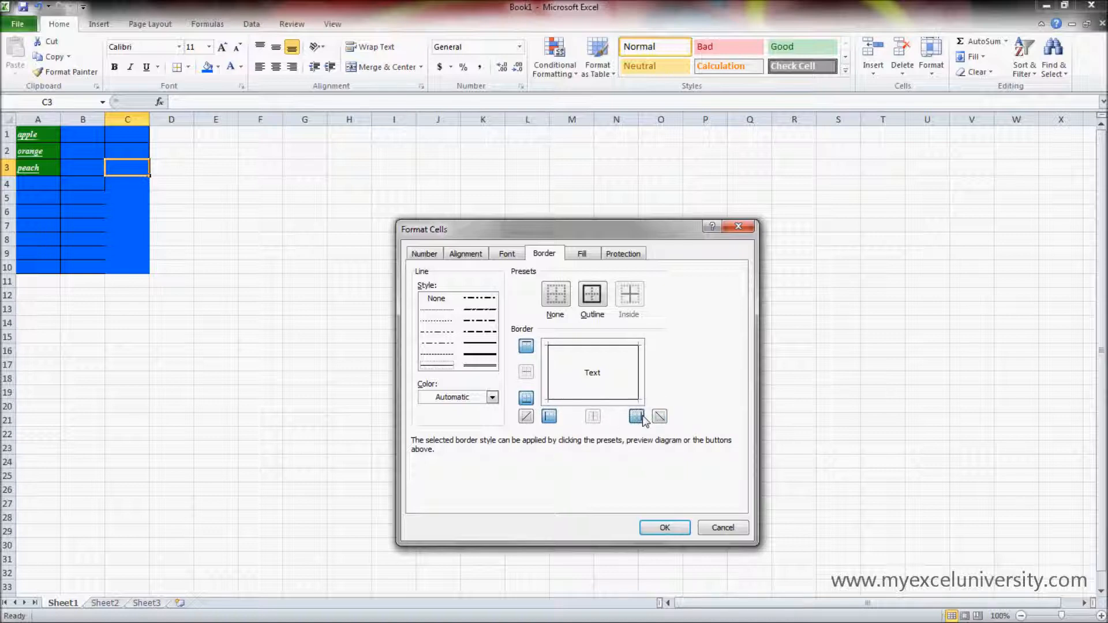
{"action": "left_click", "coordinate": [665, 528]}
{"action": "left_click", "coordinate": [305, 411]}
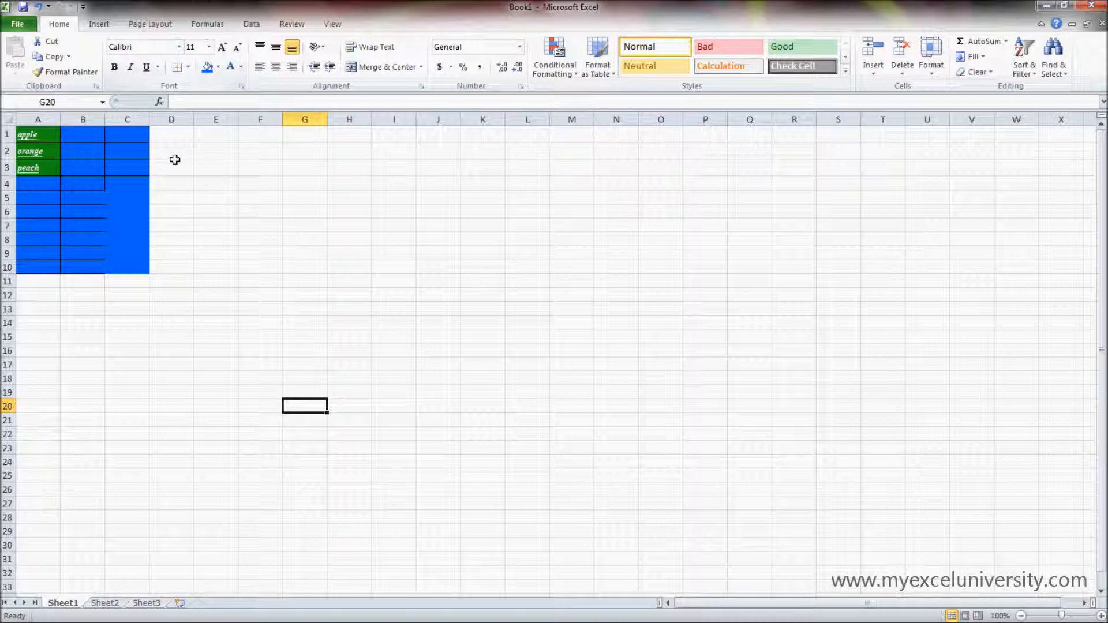
{"action": "left_click_drag", "start_coordinate": [49, 137], "coordinate": [123, 268]}
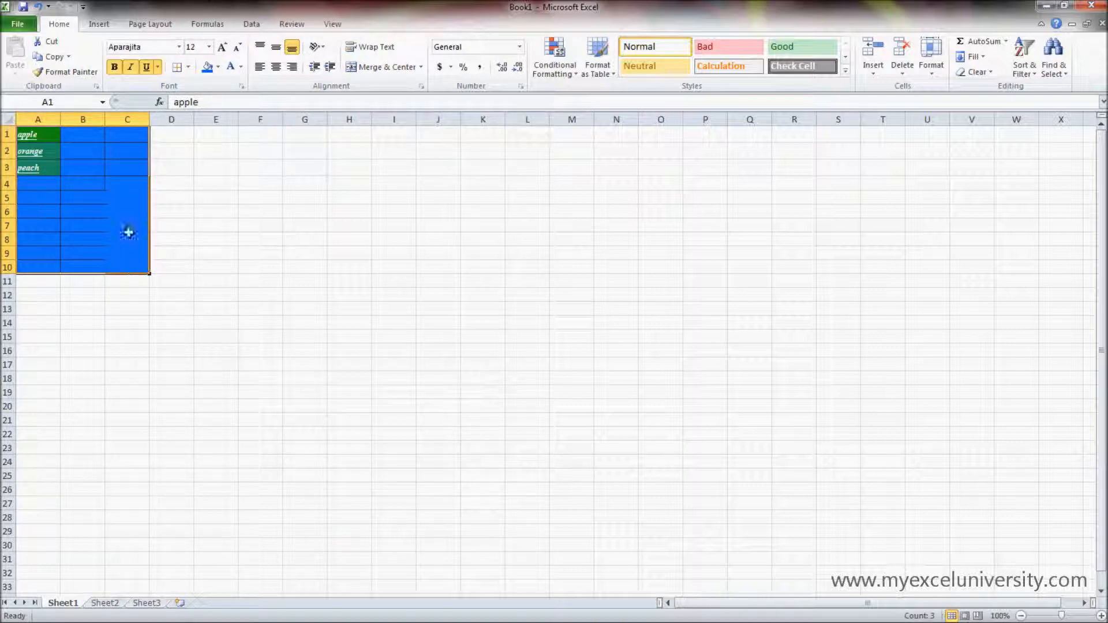
{"action": "left_click", "coordinate": [123, 195]}
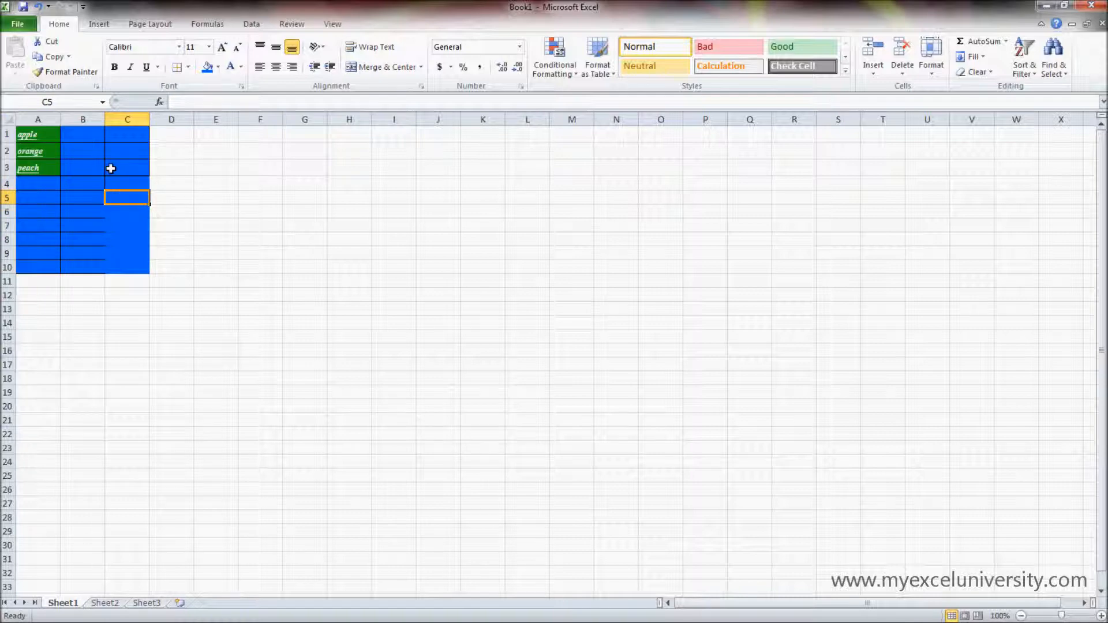
{"action": "left_click", "coordinate": [184, 228]}
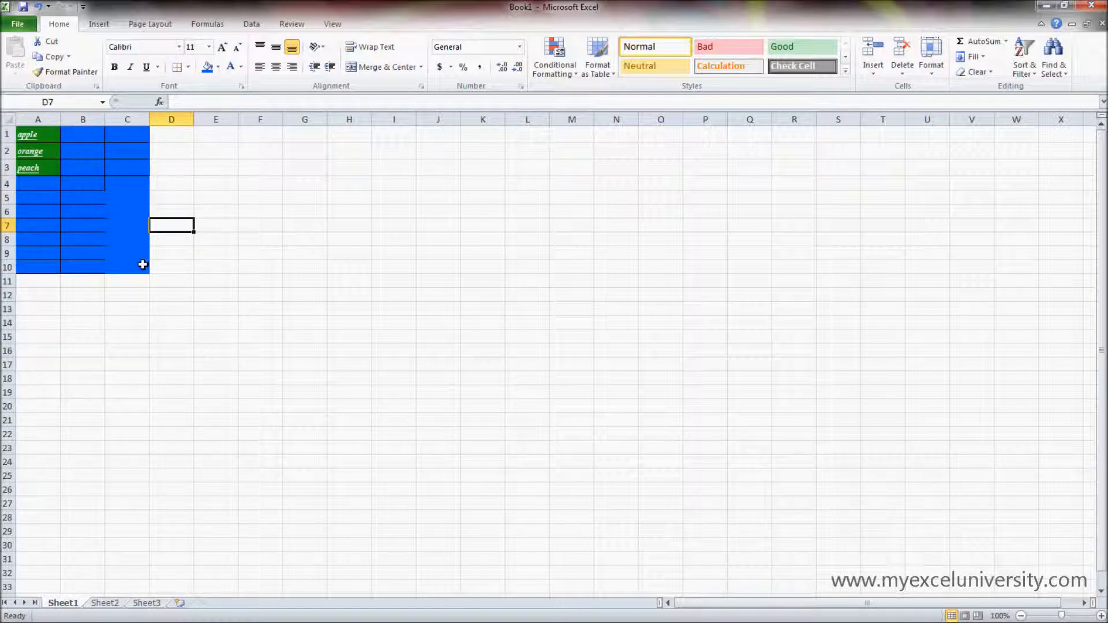